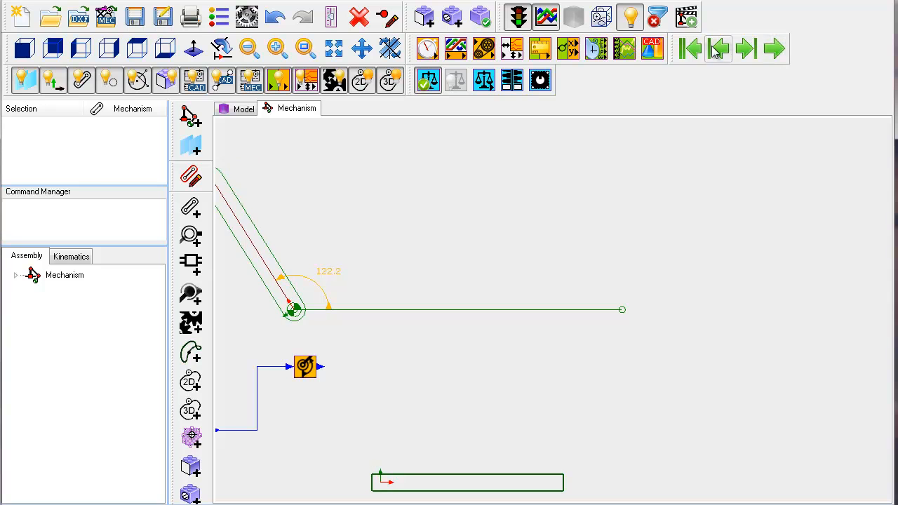
Step: In the base part, sketch a line about 129 mm long straight up from the horizontal line's left end and constrain it vertical
left_click(690, 48)
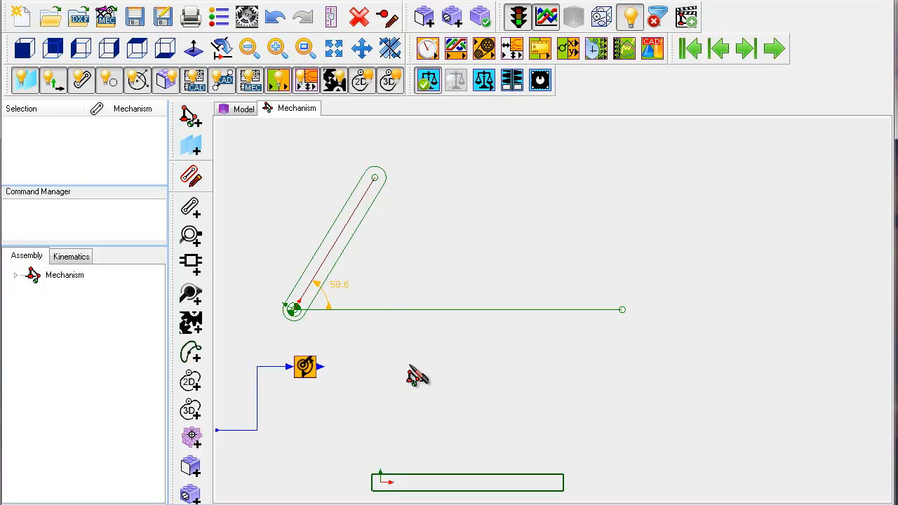
double_click(449, 484)
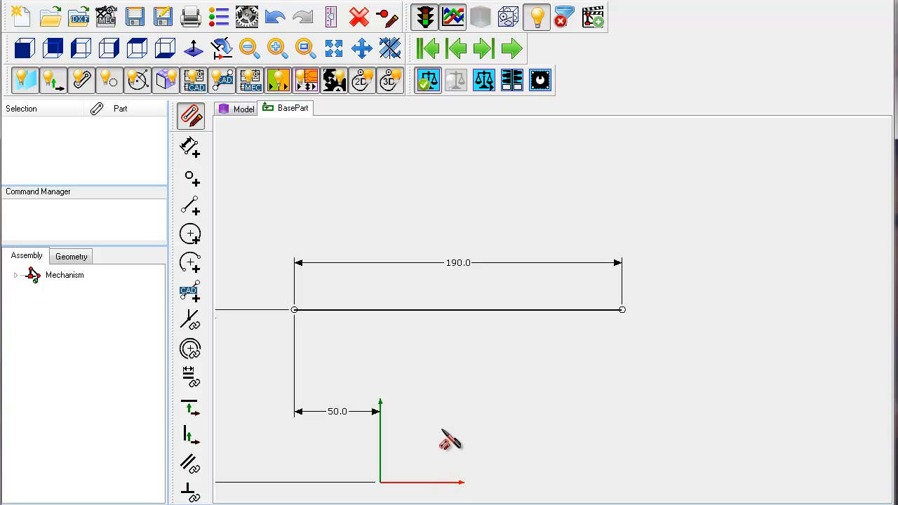
left_click(190, 204)
left_click(347, 309)
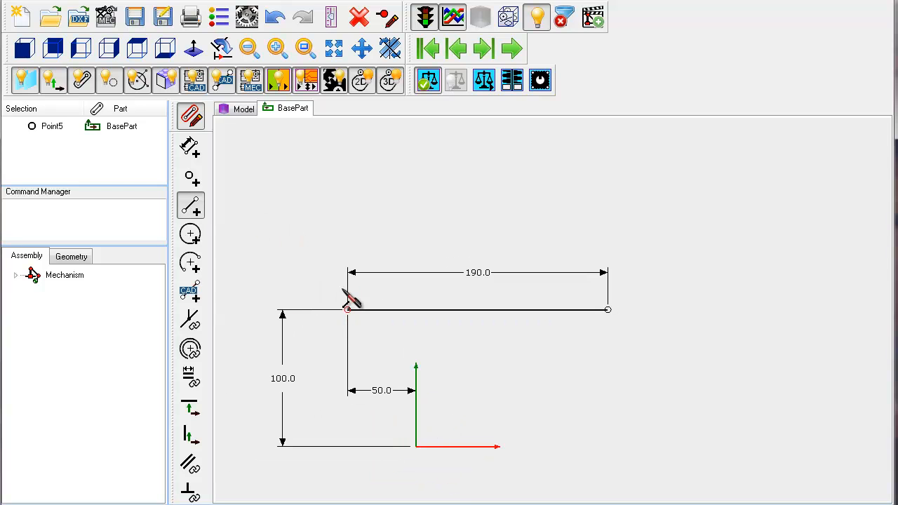
left_click(347, 134)
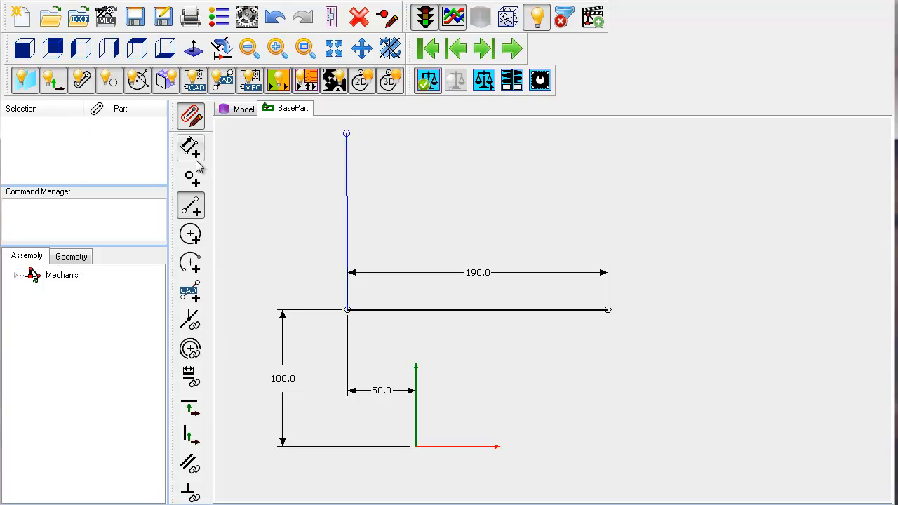
left_click(191, 435)
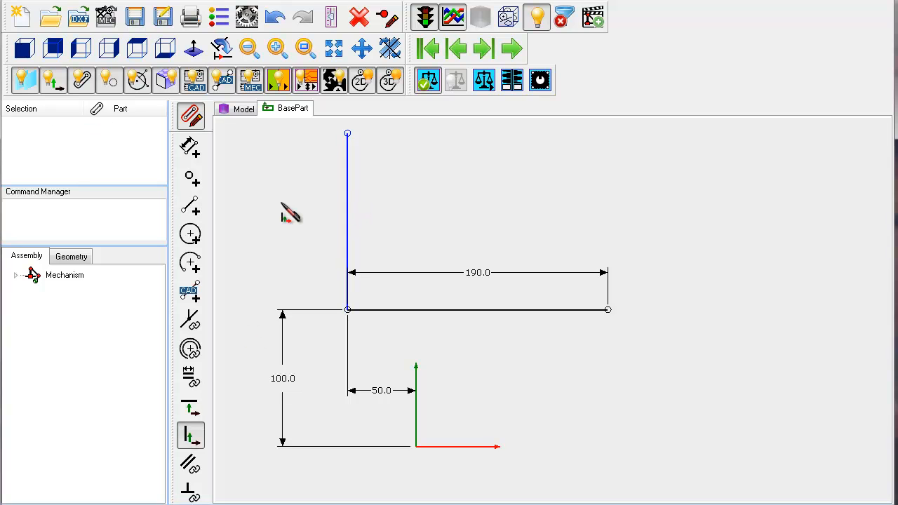
Step: Dimension the vertical line's length at its drawn value and finish editing the base part
left_click(193, 150)
left_click(353, 226)
left_click(290, 225)
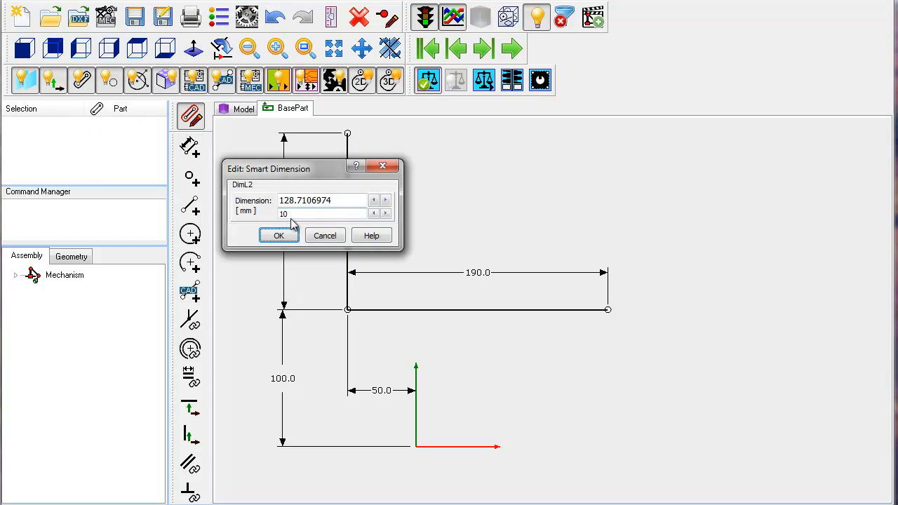
left_click(278, 235)
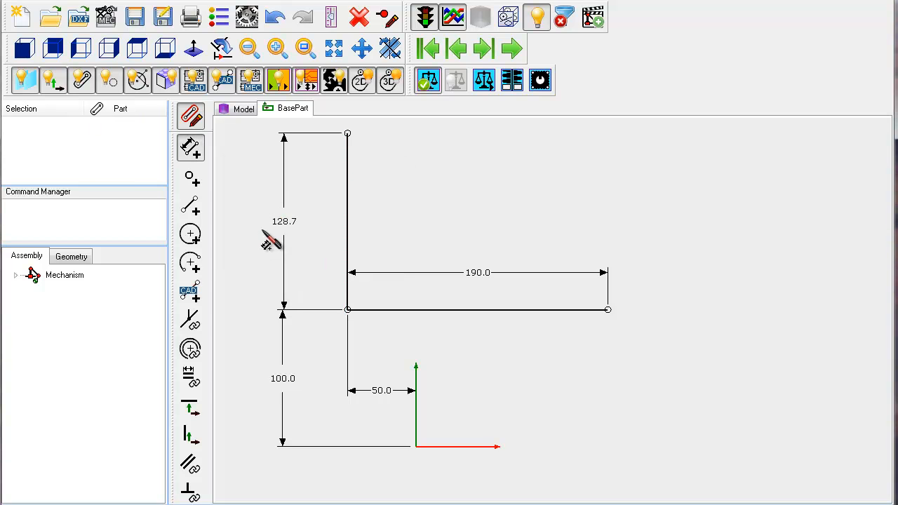
left_click(192, 117)
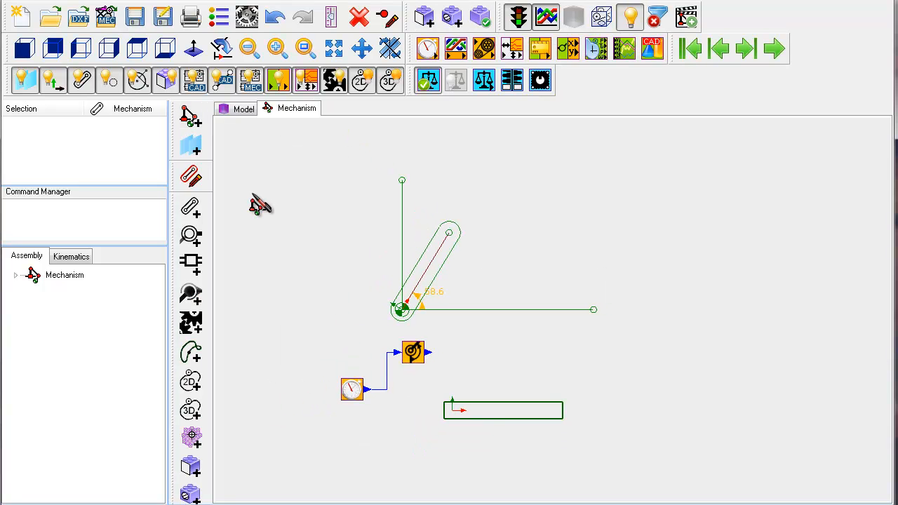
Step: Add a part pinned to the upper end of the vertical base line, pointing up and to the right
left_click(192, 209)
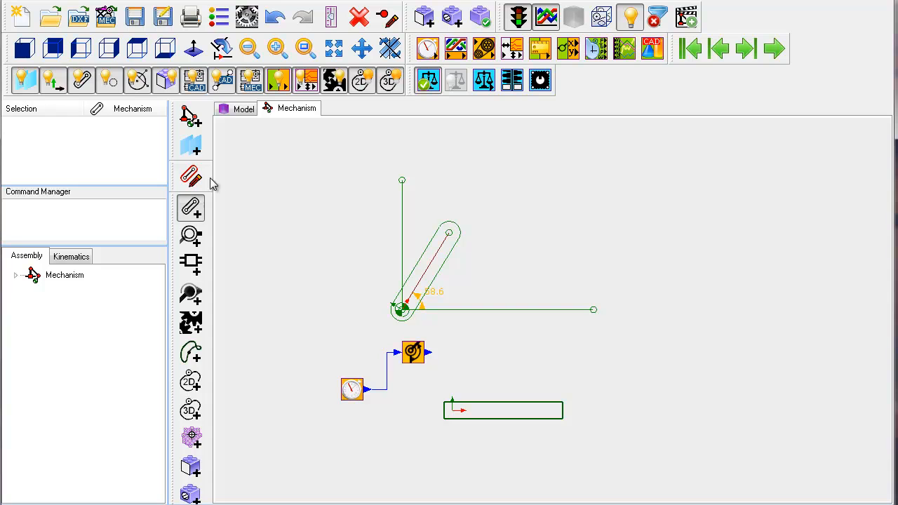
left_click(407, 180)
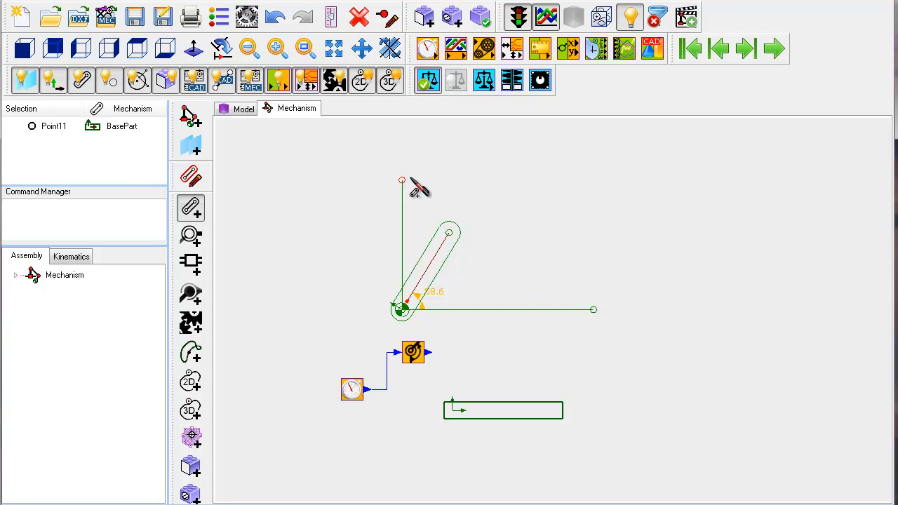
left_click(492, 127)
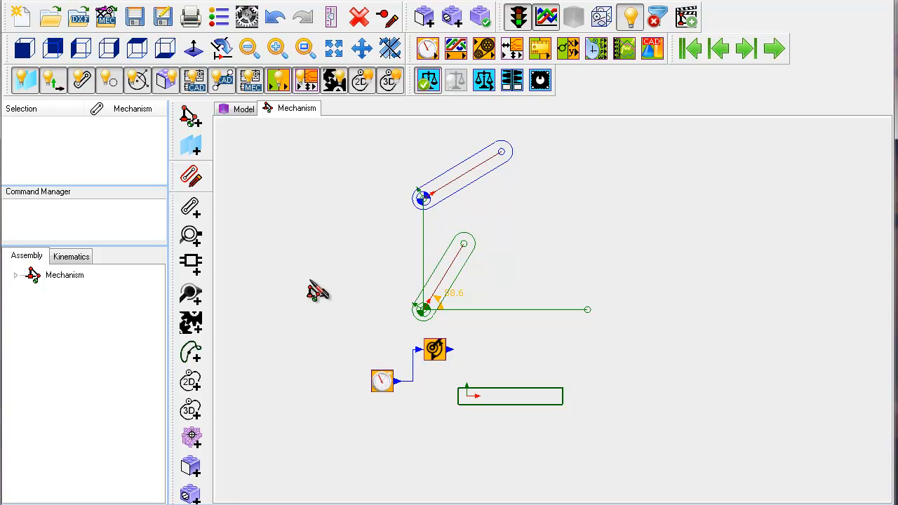
Step: Create a gear pair between the driven rocker and the new part, using the vertical line and its dimension as centre distance, and cycle the mechanism
left_click(191, 324)
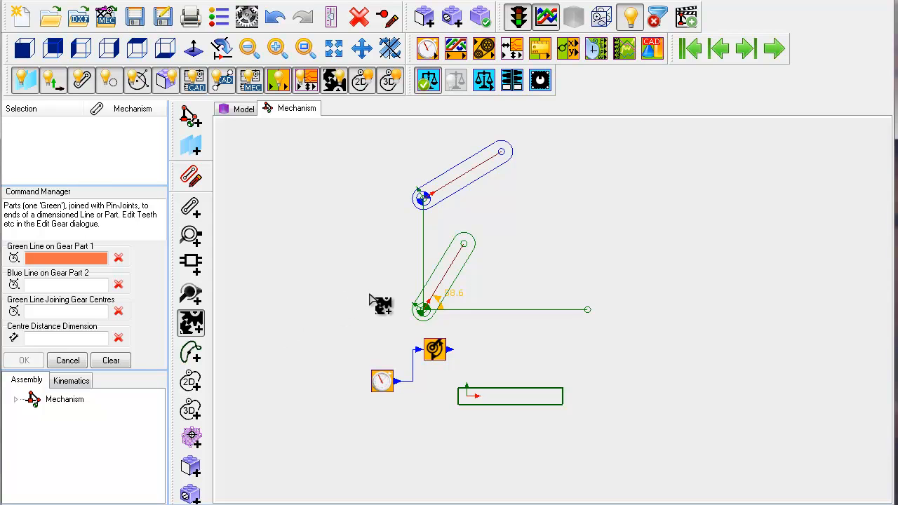
left_click(455, 265)
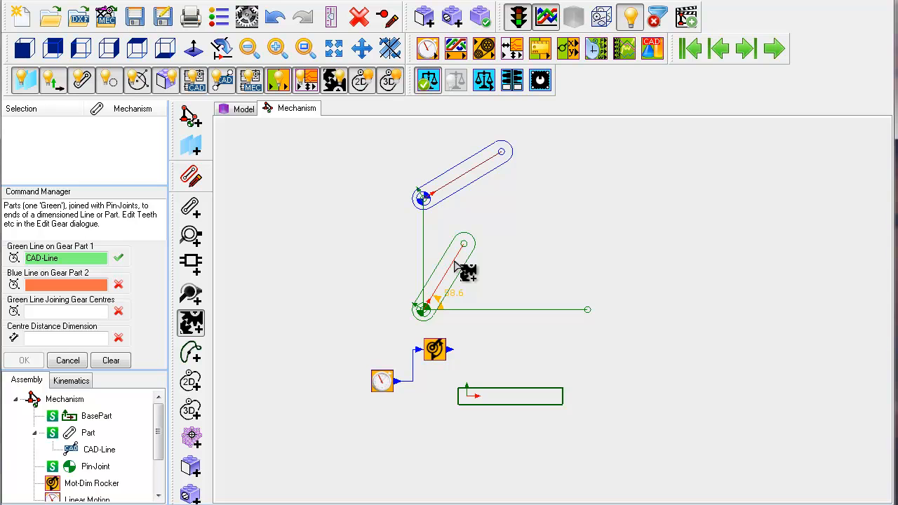
left_click(466, 179)
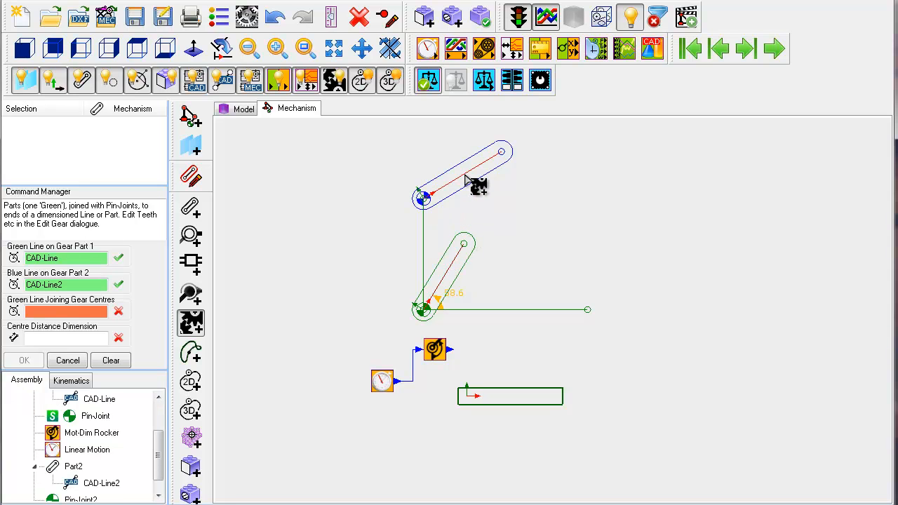
left_click(425, 250)
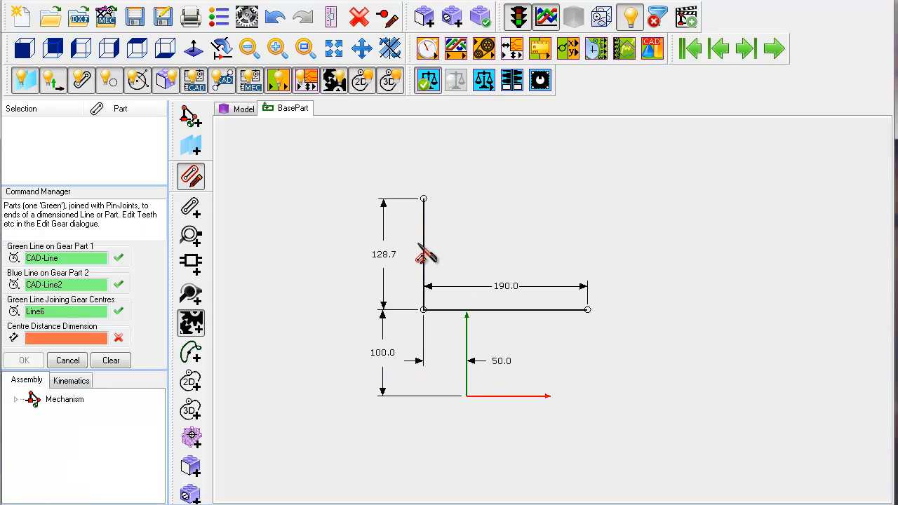
left_click(386, 229)
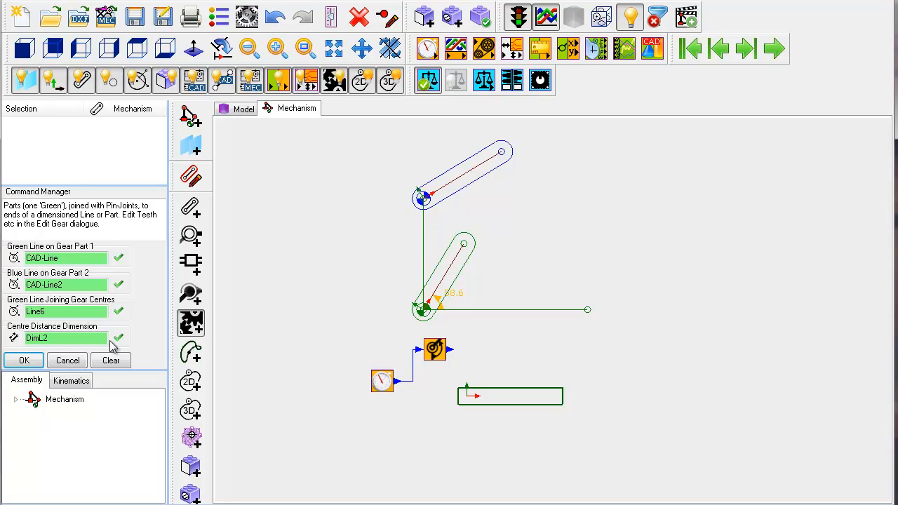
left_click(28, 362)
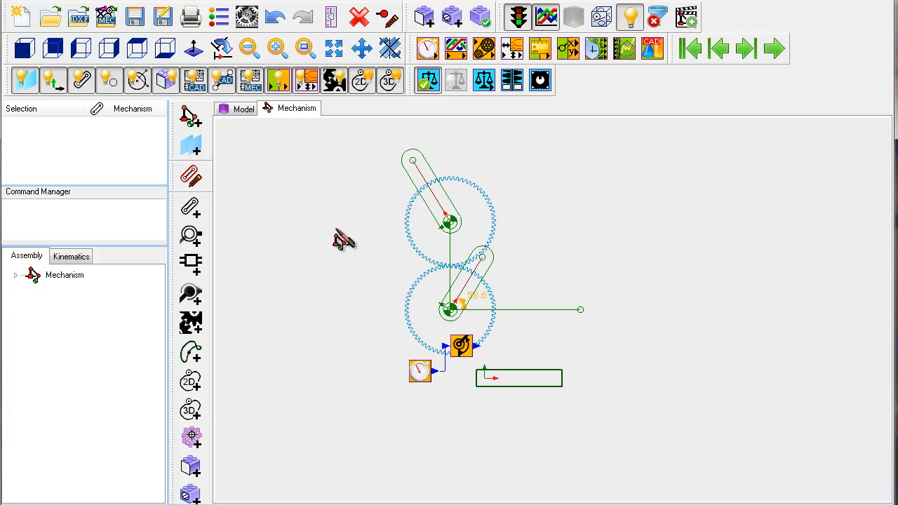
left_click(774, 49)
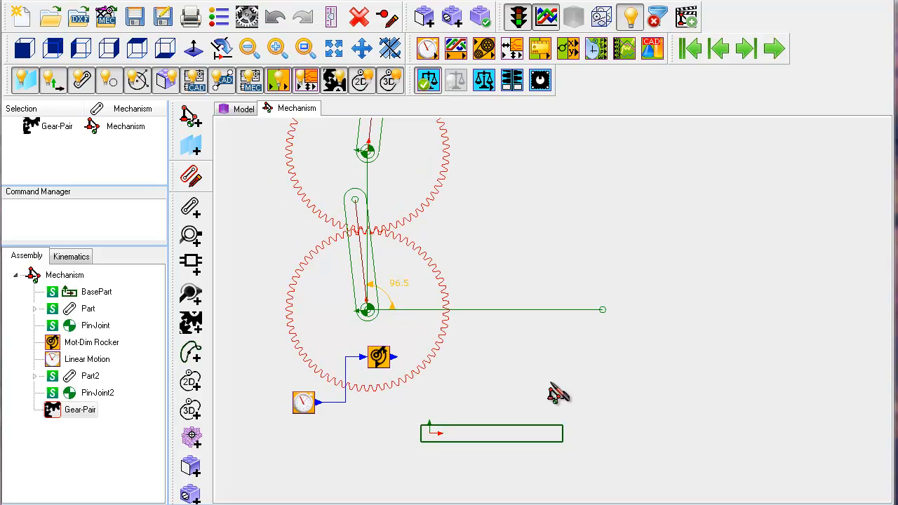
Step: Increase Gear 1 of the gear pair to 109 teeth
double_click(449, 190)
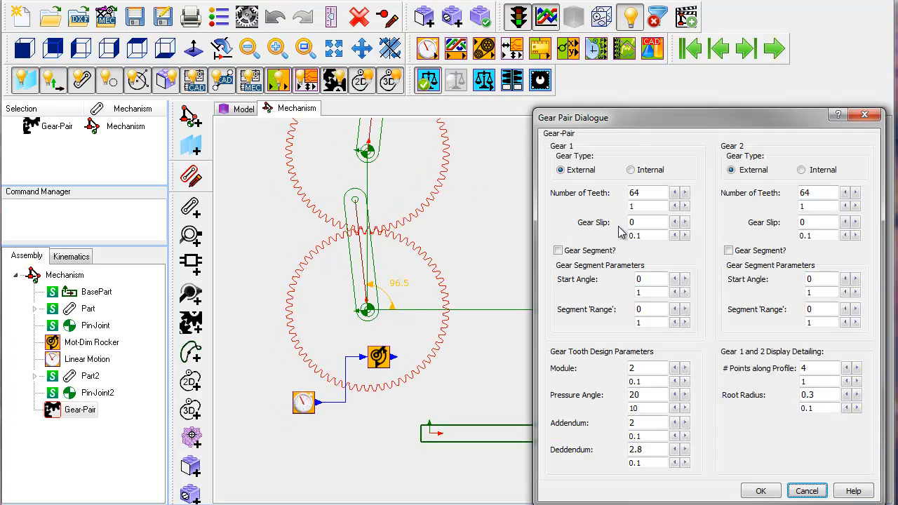
left_click_drag(659, 123, 629, 119)
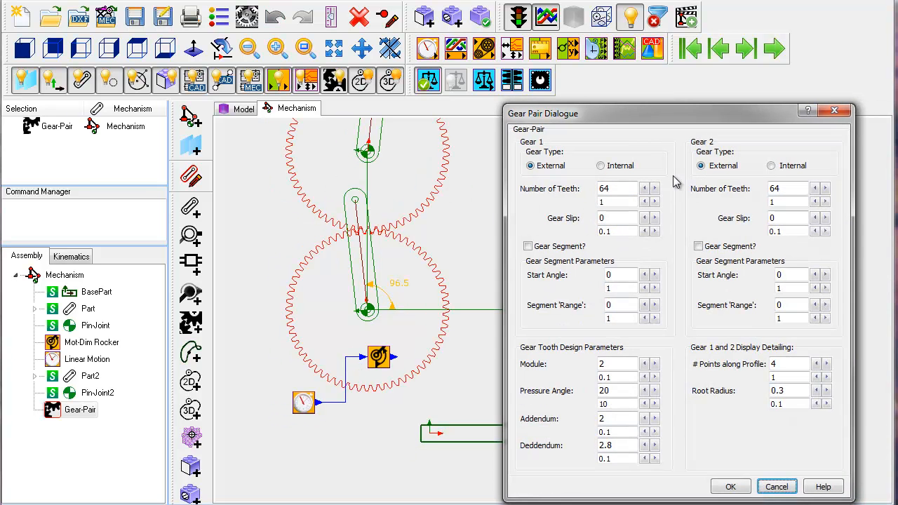
left_click(654, 189)
left_click(654, 189)
left_click(654, 189)
left_click(655, 189)
left_click(655, 190)
left_click(654, 202)
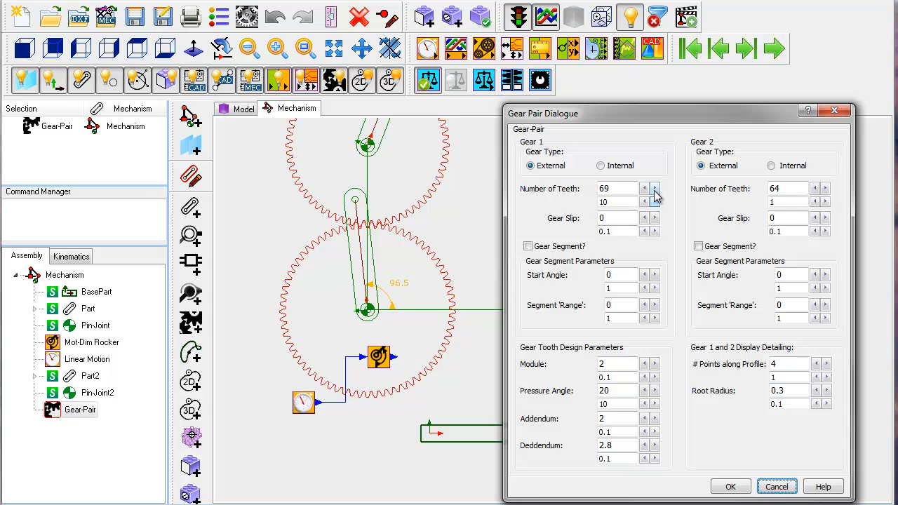
left_click(655, 190)
left_click(654, 189)
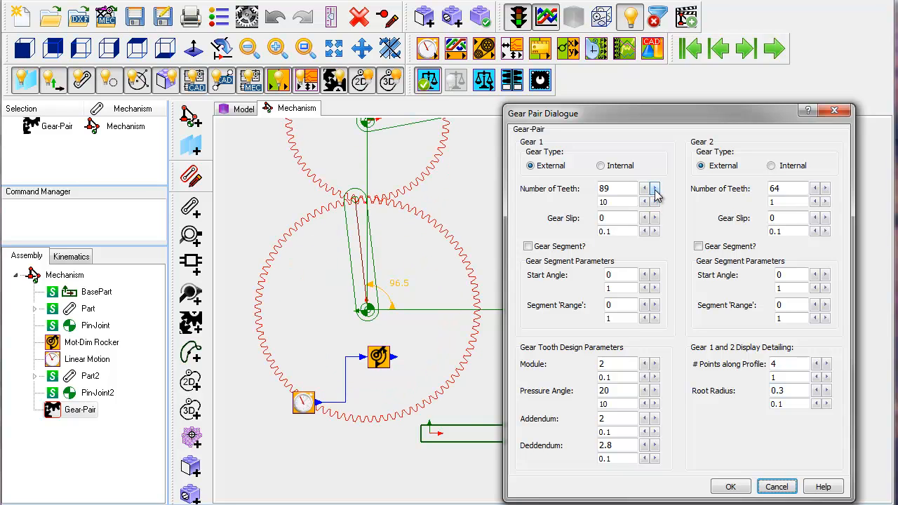
left_click(654, 189)
left_click(654, 190)
left_click_drag(657, 115, 693, 110)
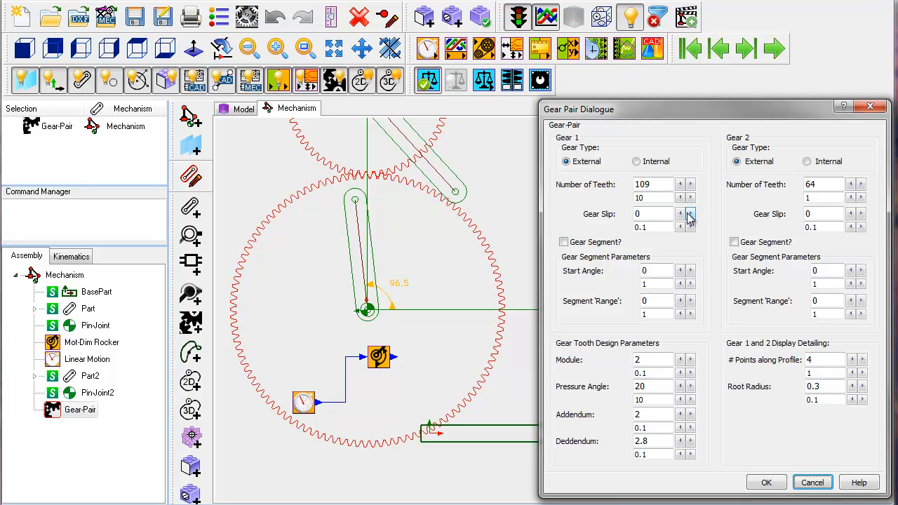
Step: Make Gear 1 an internal gear with 109 teeth, accept the settings and cycle the mechanism
left_click(636, 162)
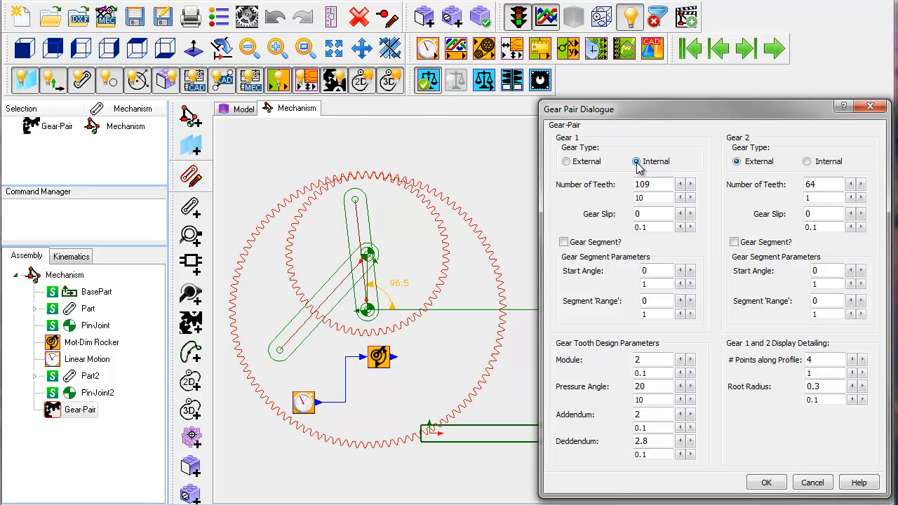
left_click(646, 183)
type("109")
left_click(765, 483)
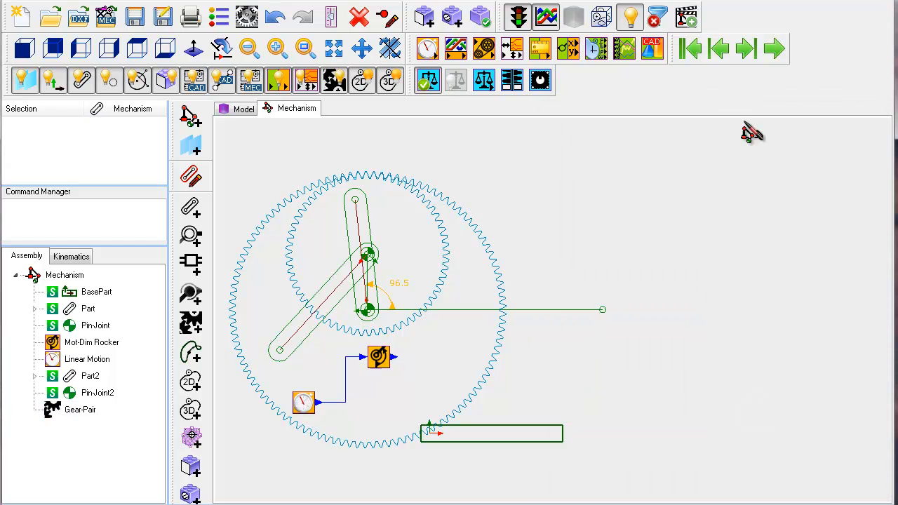
left_click(775, 54)
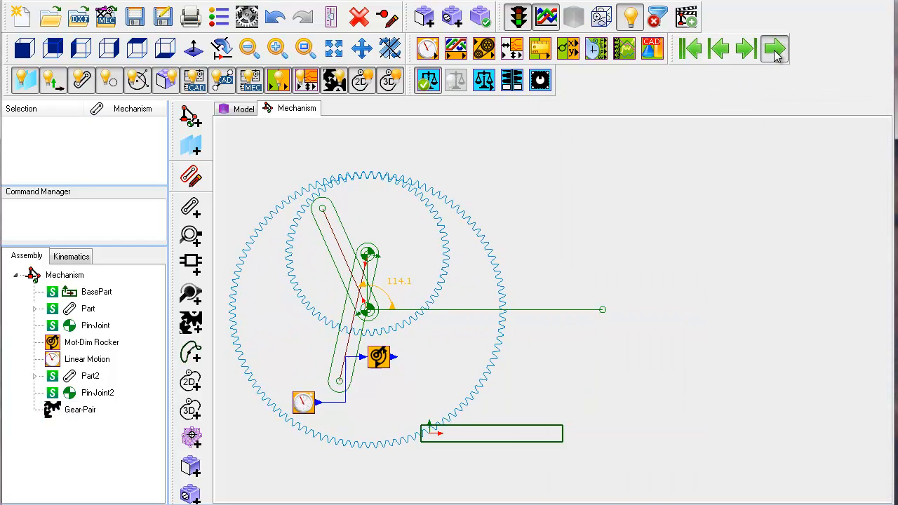
Step: Try a larger module for the gear pair, return it to 2, and increase the number of points along the tooth profile
left_click(498, 276)
double_click(498, 275)
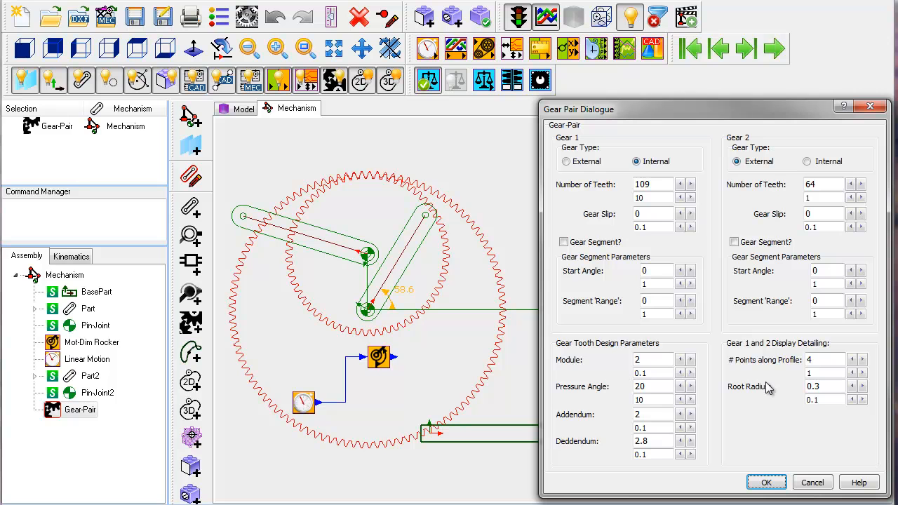
left_click(690, 359)
left_click(690, 359)
left_click(690, 360)
left_click(679, 360)
left_click(680, 361)
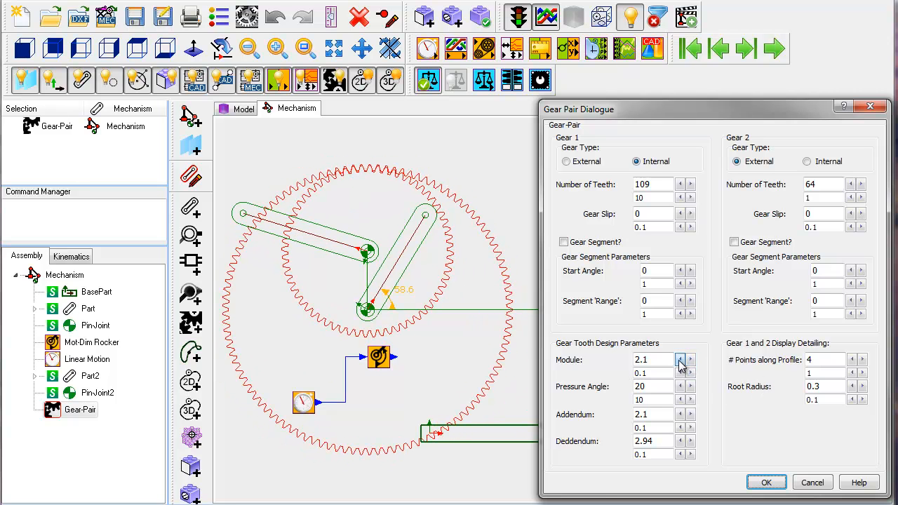
left_click(680, 360)
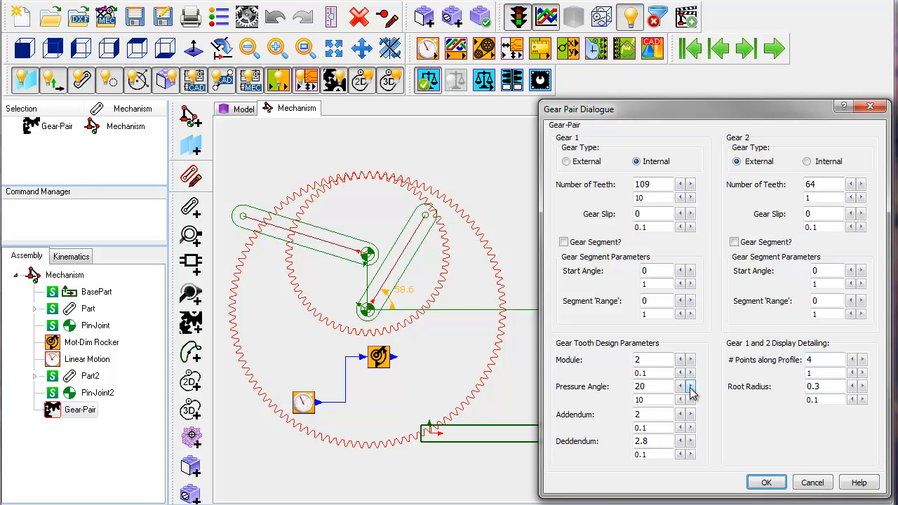
left_click(861, 360)
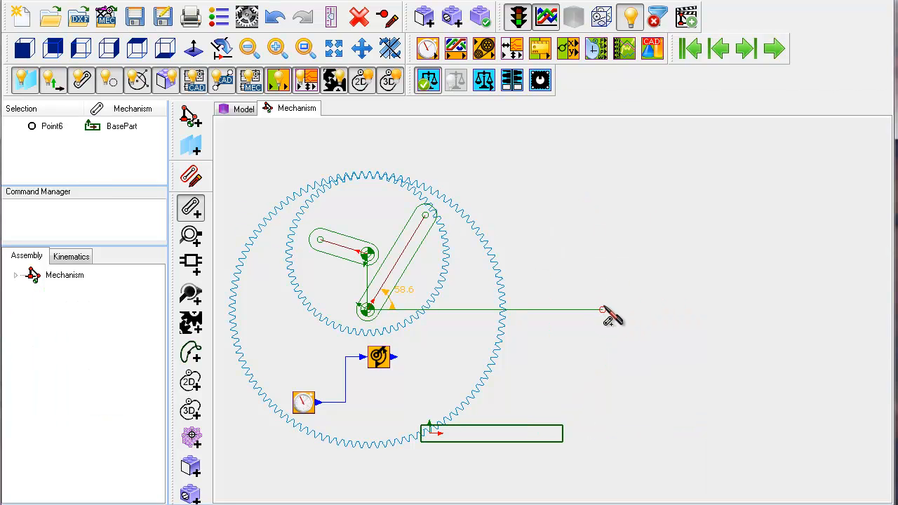
Step: Add an upright part at the base line's right end and a coupler from the smaller gear's part to its top, and cycle the mechanism
left_click(603, 310)
left_click(602, 127)
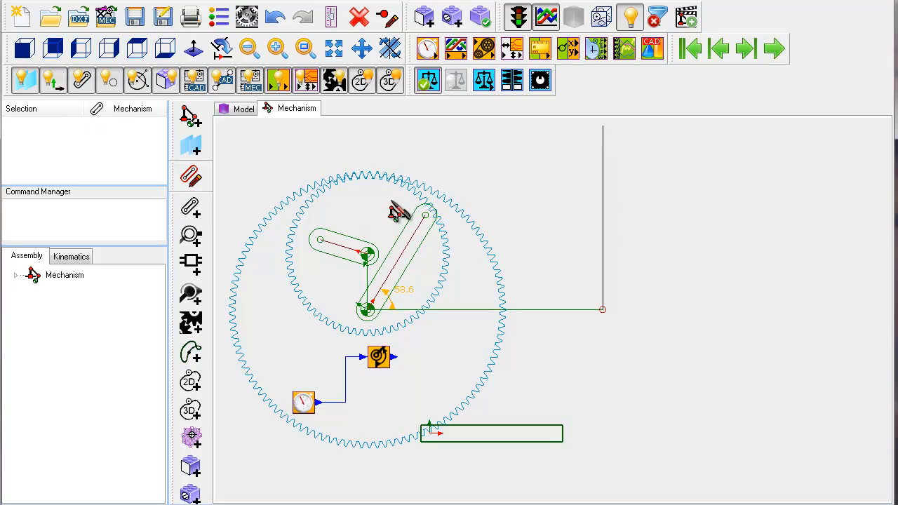
left_click(191, 205)
left_click(321, 240)
left_click(602, 126)
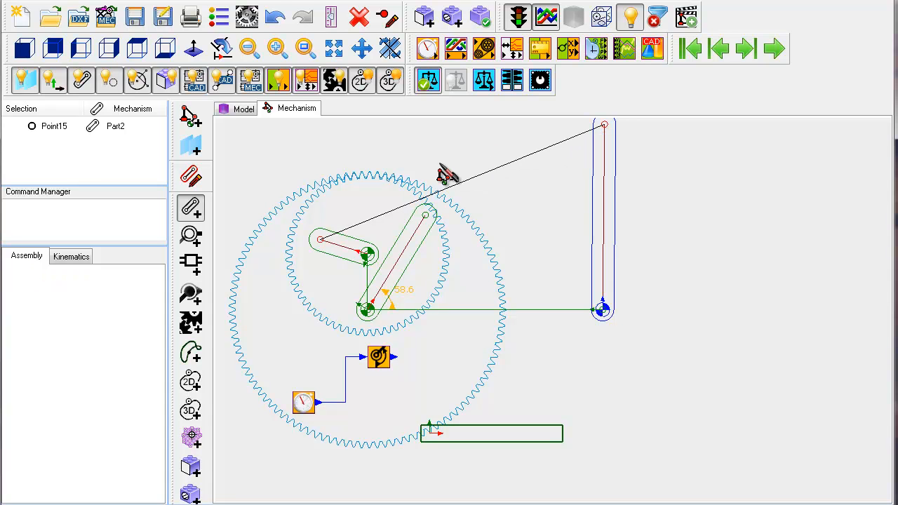
left_click(774, 49)
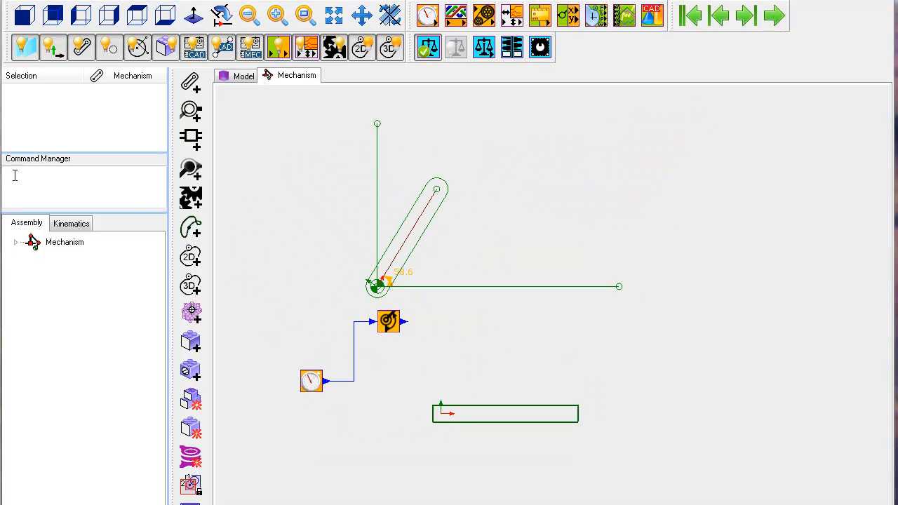
Step: In the model without gears, add a short part pinned to the free end of the driven rocker
left_click(191, 82)
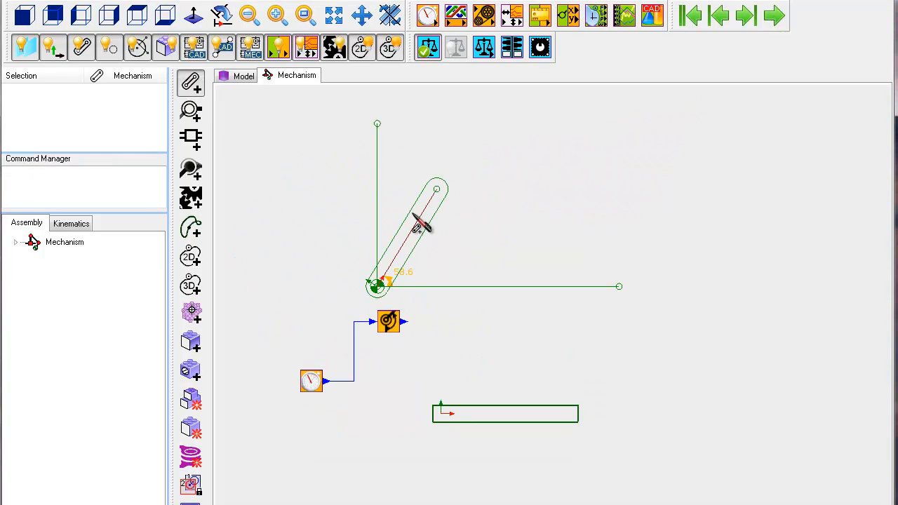
left_click(436, 190)
left_click(506, 171)
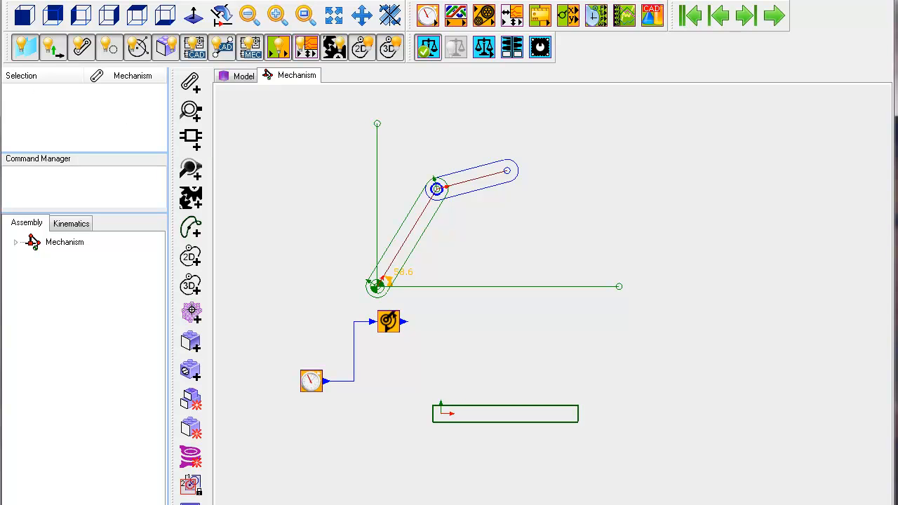
Step: Add a gear pair using the horizontal base line, the short part's line, the rocker's centre line and its length dimension, and cycle the mechanism
left_click(191, 198)
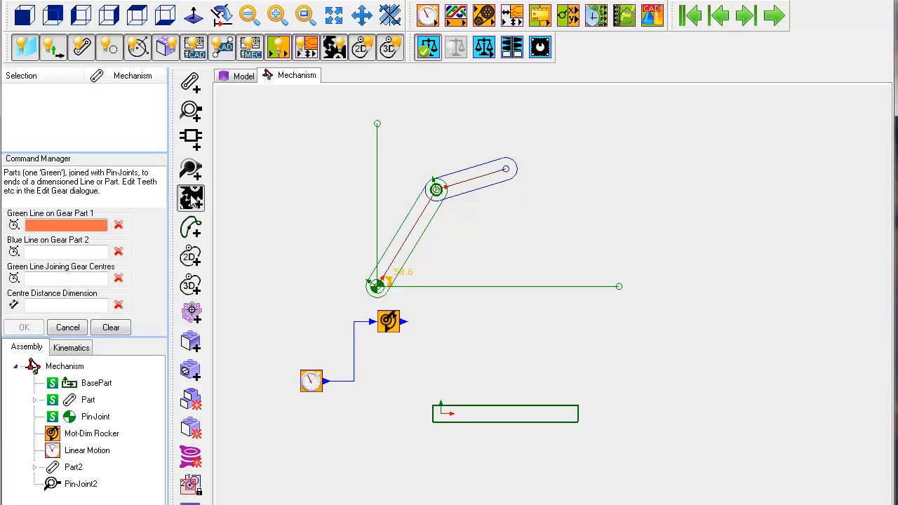
left_click(437, 288)
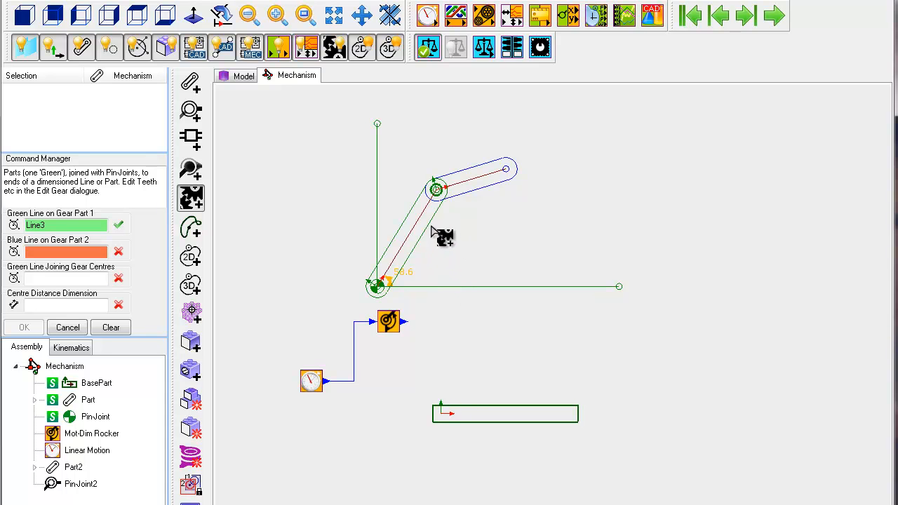
left_click(464, 182)
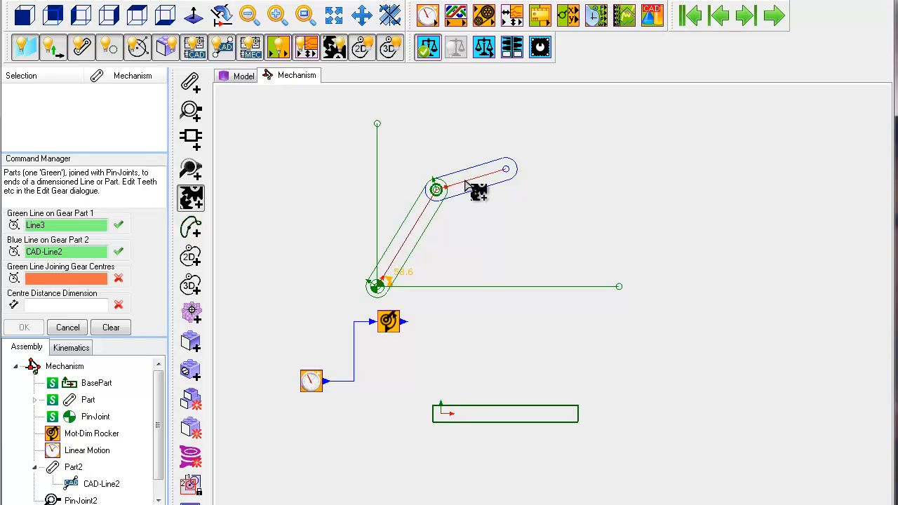
left_click(417, 232)
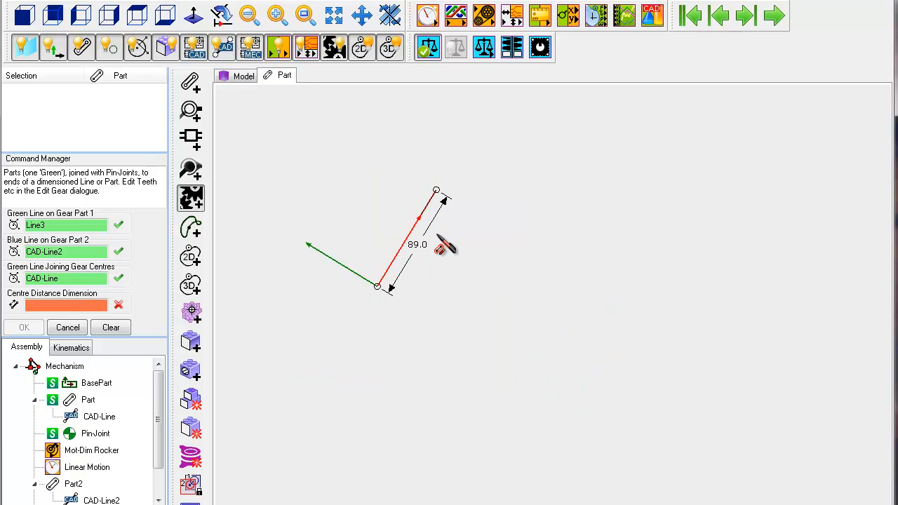
left_click(439, 221)
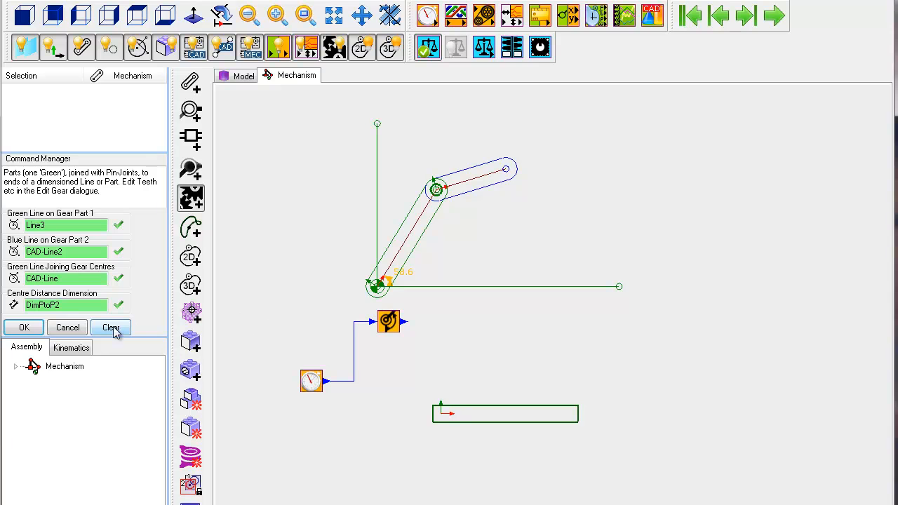
left_click(25, 328)
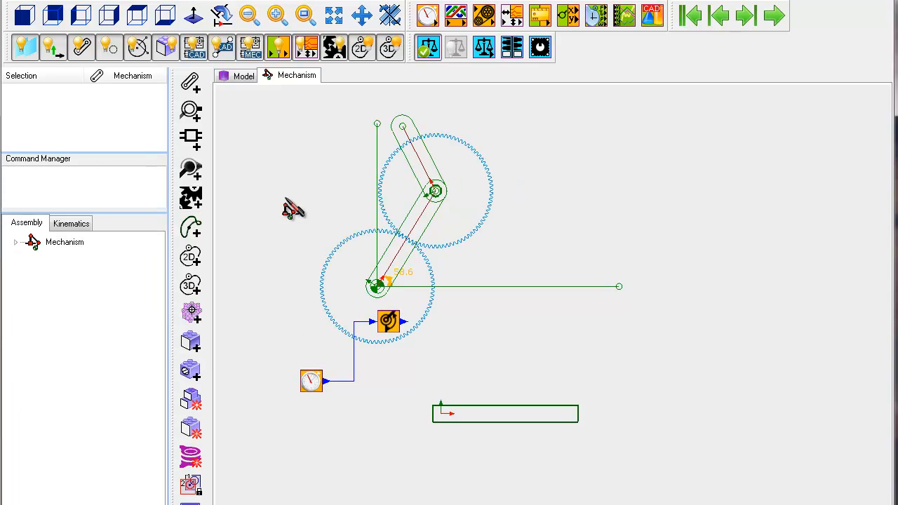
left_click(773, 18)
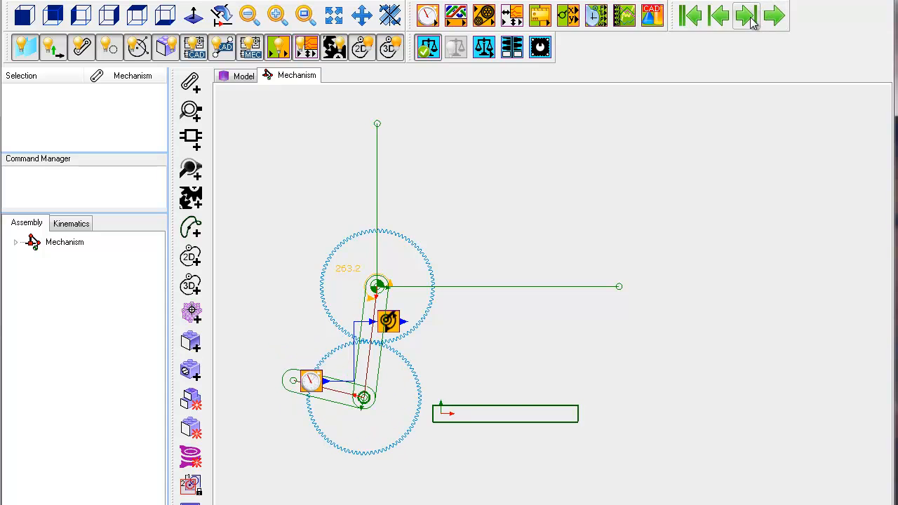
left_click(694, 17)
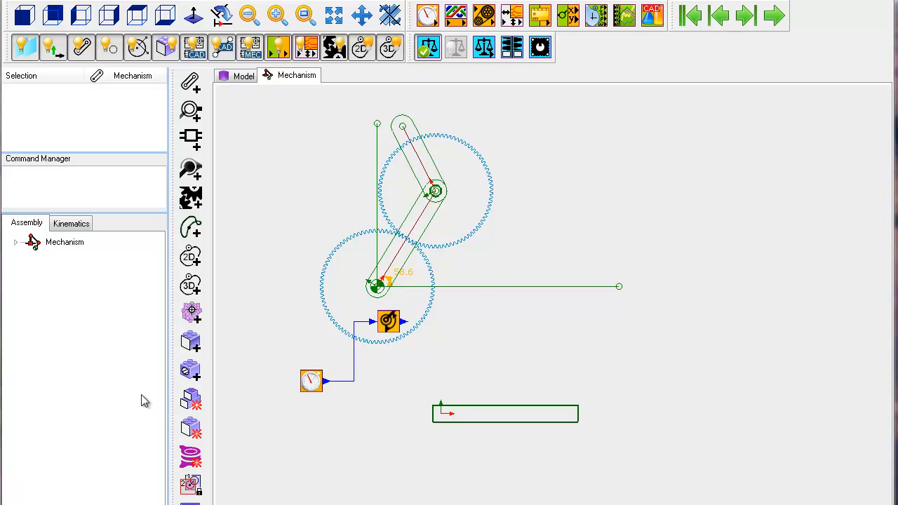
Step: Edit the new gear pair and set Gear 2's number of teeth to 30
left_click(490, 220)
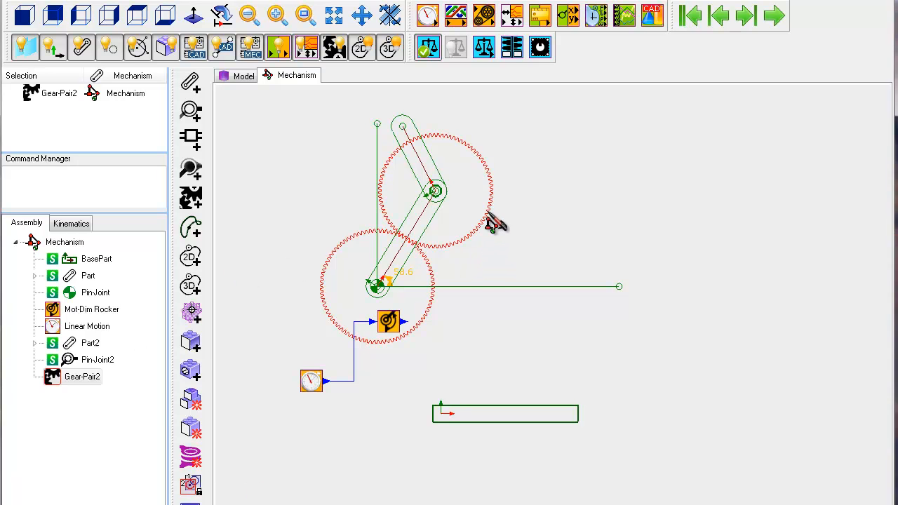
double_click(491, 221)
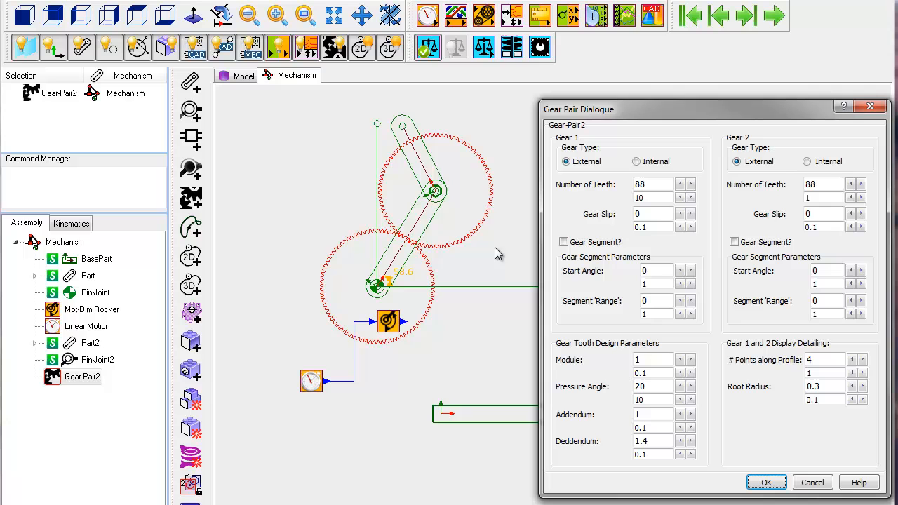
left_click(850, 183)
left_click(850, 184)
left_click(850, 184)
left_click(850, 184)
double_click(814, 185)
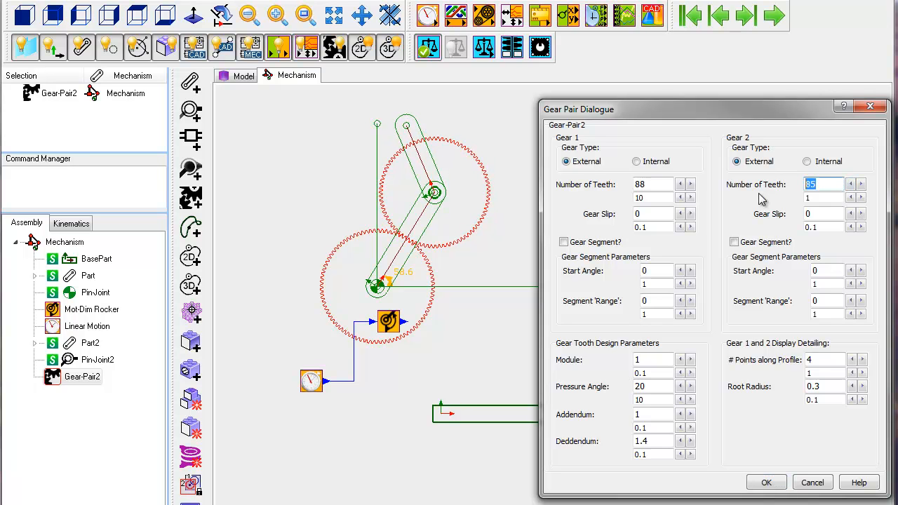
type("30")
key("Return")
Step: Set Gear 1's number of teeth to 120, accept the gear settings and cycle the mechanism
double_click(639, 184)
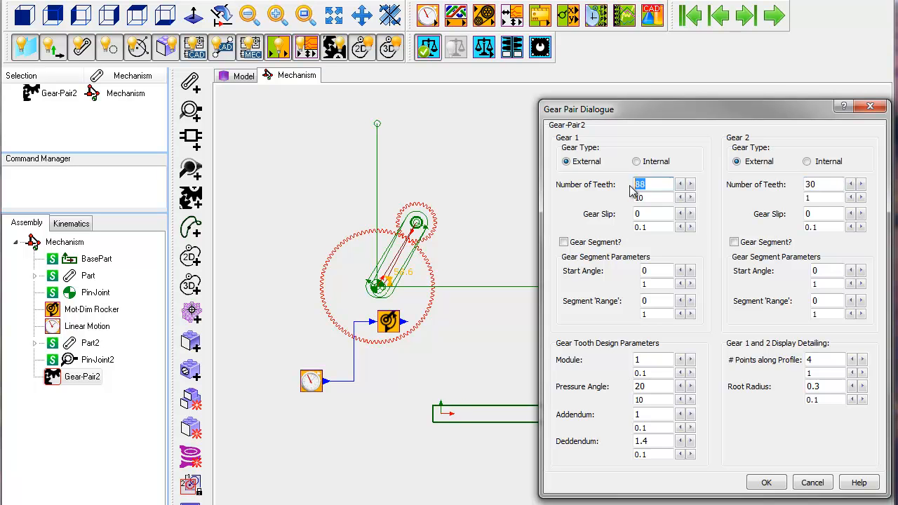
key("Return")
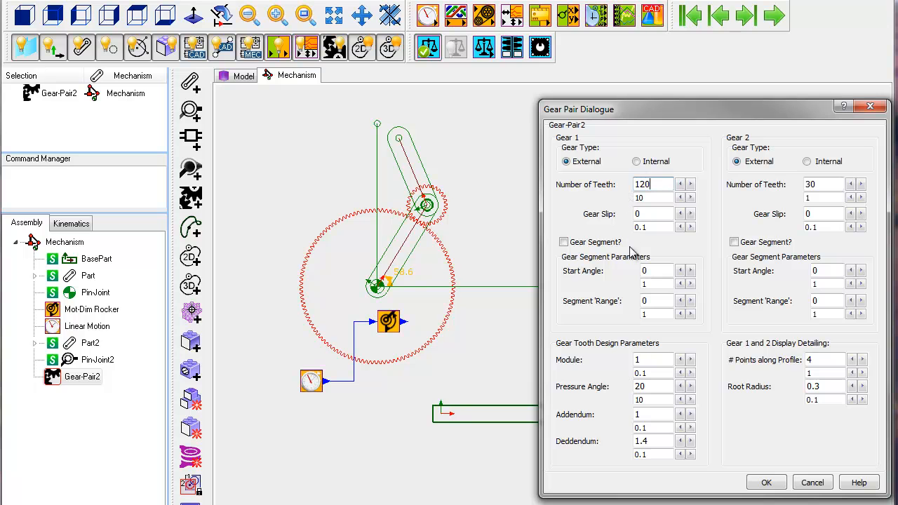
left_click(766, 483)
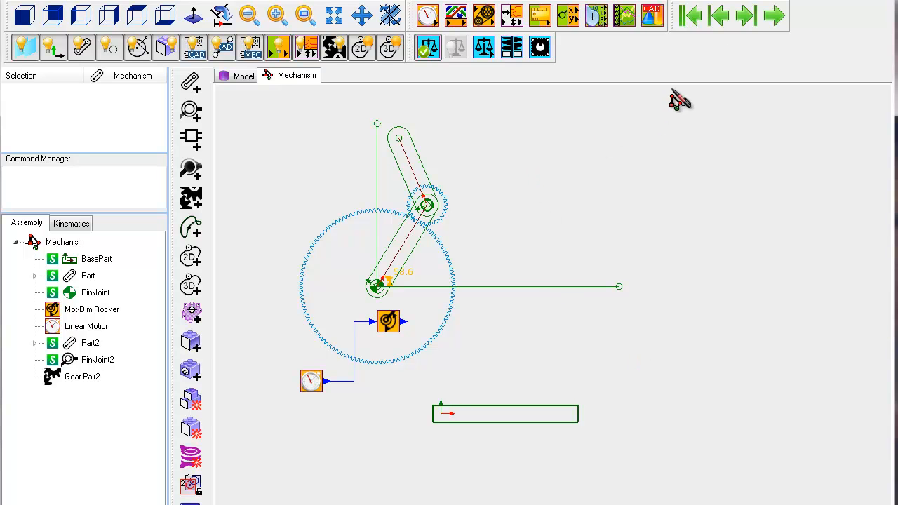
left_click(774, 16)
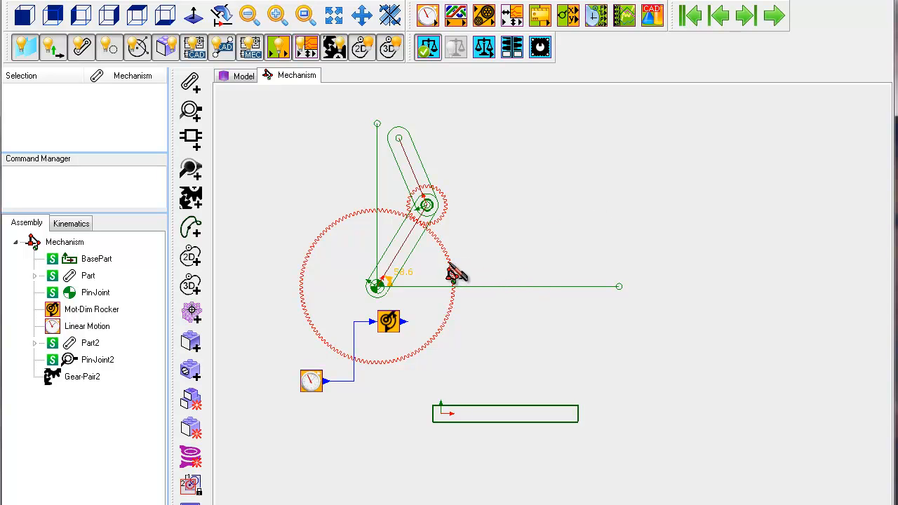
Step: Convert the gear pair into polyline sketch elements
left_click(191, 312)
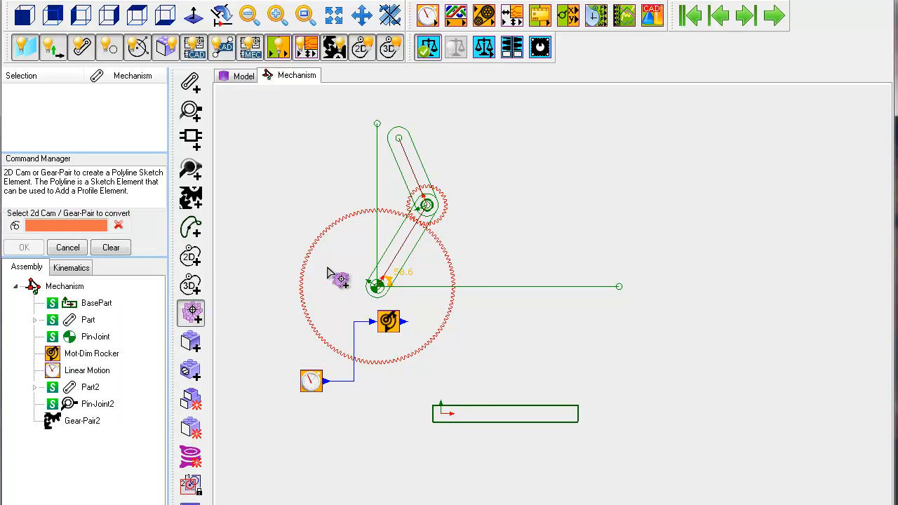
left_click(449, 264)
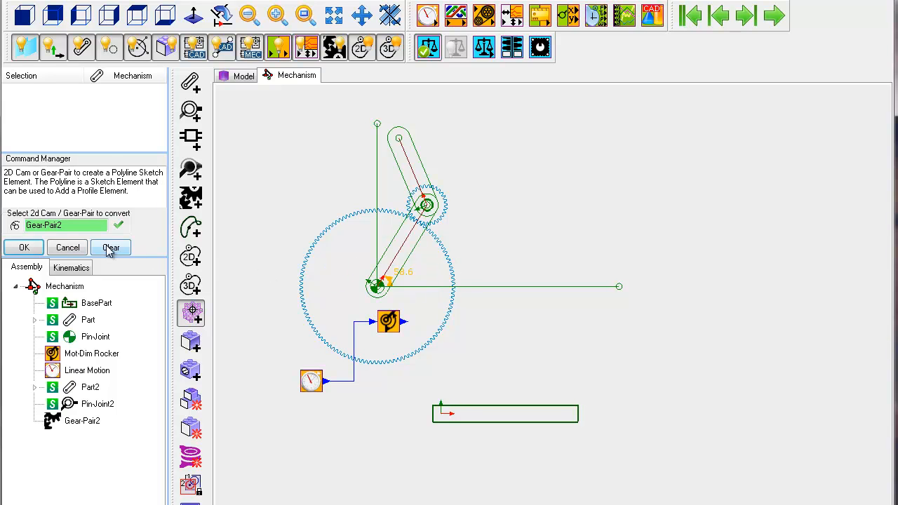
left_click(33, 247)
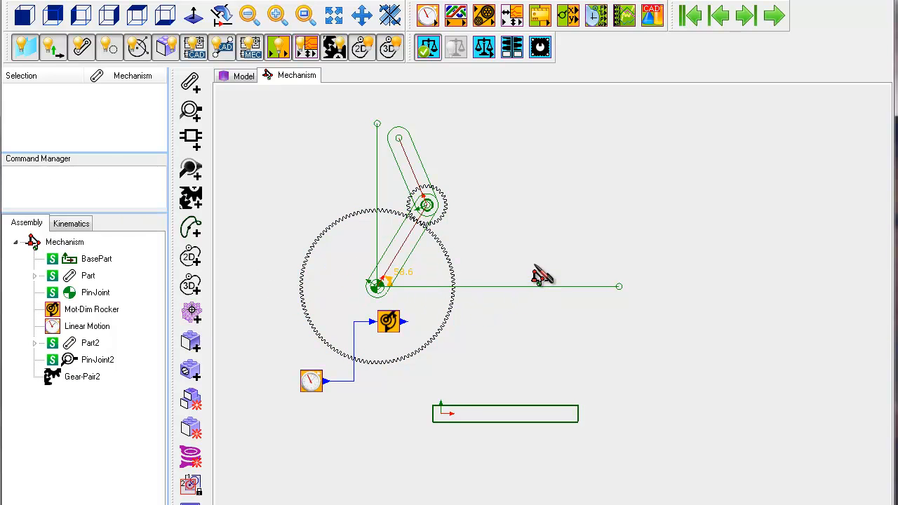
scroll(542, 272, "down", 1)
scroll(542, 272, "up", 1)
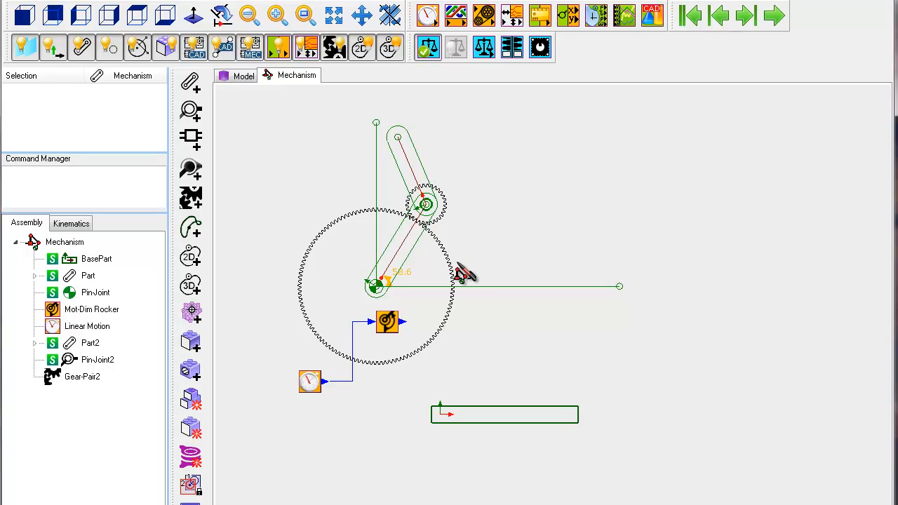
Step: Add an extruded profile to the larger gear's polyline and another to the smaller gear's polyline
left_click(191, 342)
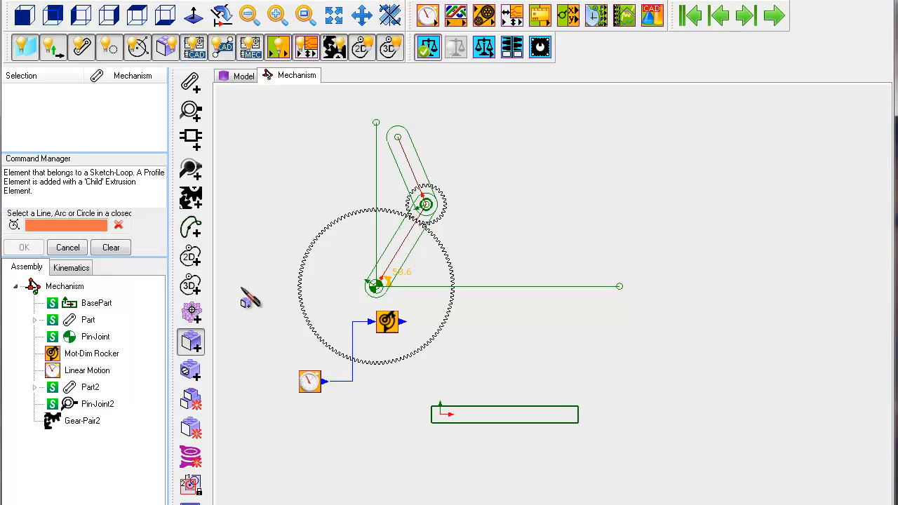
left_click(452, 263)
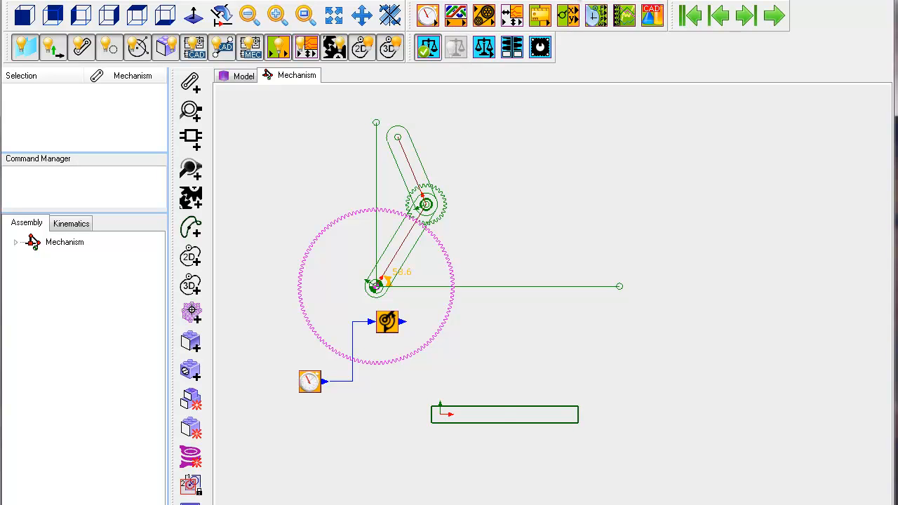
left_click(572, 23)
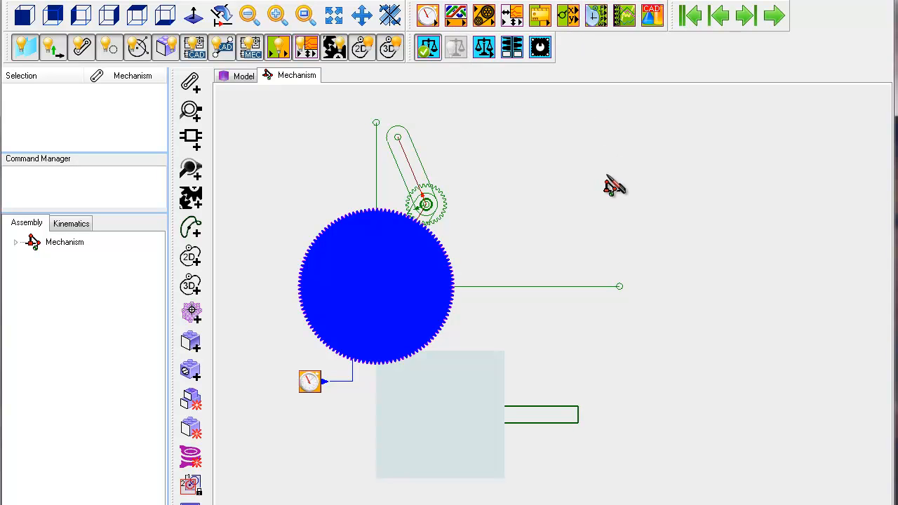
left_click(446, 210)
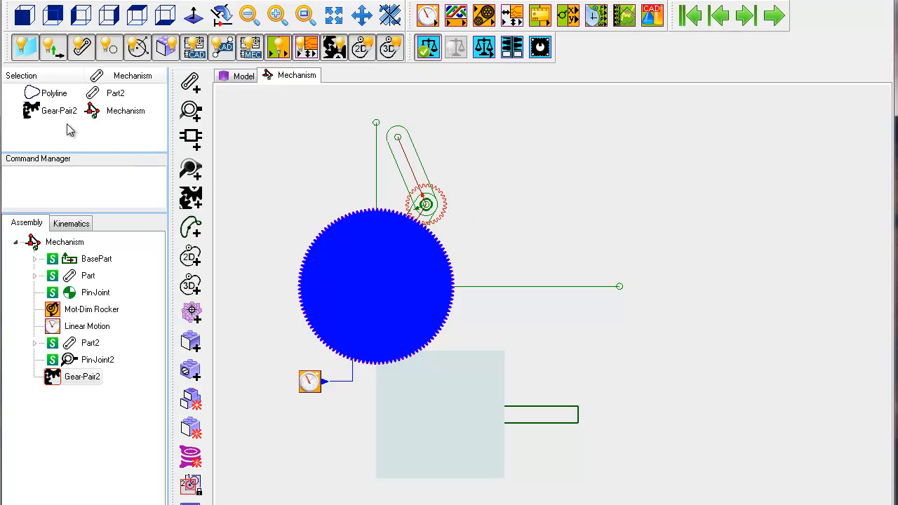
left_click(191, 343)
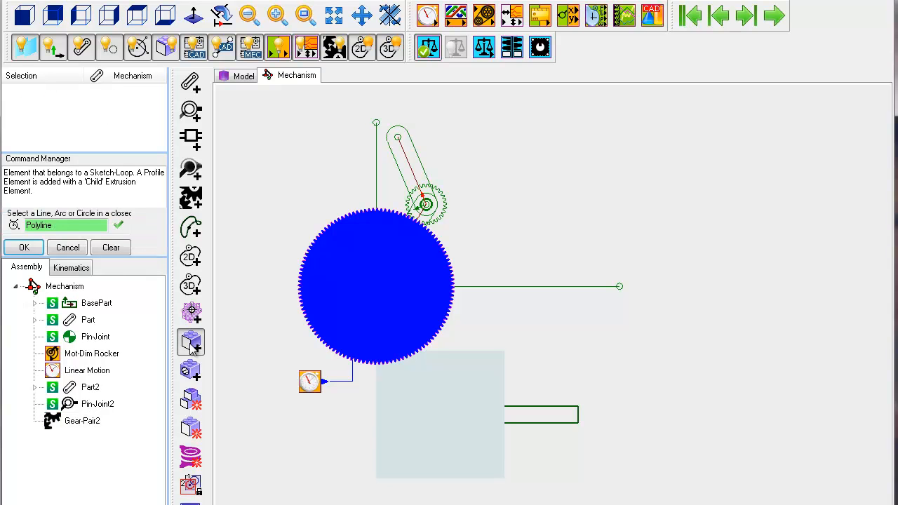
left_click(25, 249)
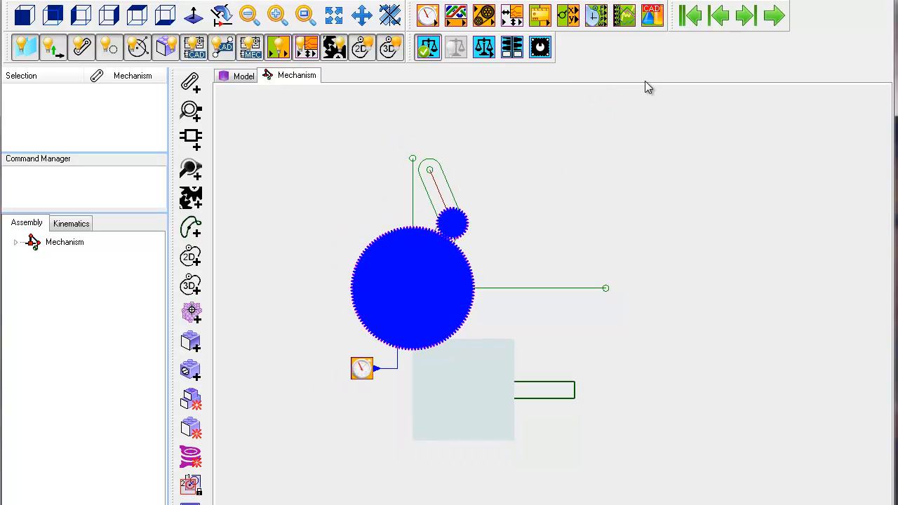
Step: Examine the meshing solid gears in a rotated close-up 3D view while cycling the mechanism, and return it to its start position
left_click(390, 15)
left_click_drag(593, 164, 457, 200)
scroll(457, 201, "up", 5)
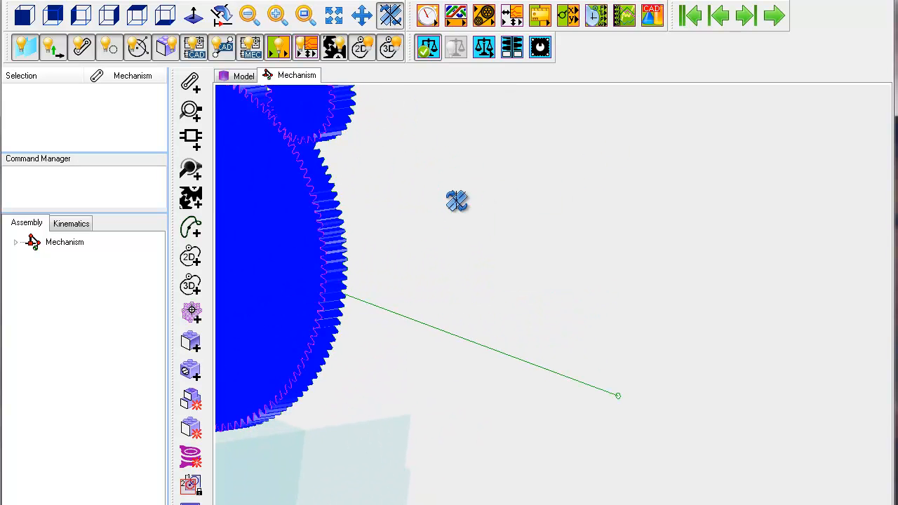
scroll(454, 183, "down", 2)
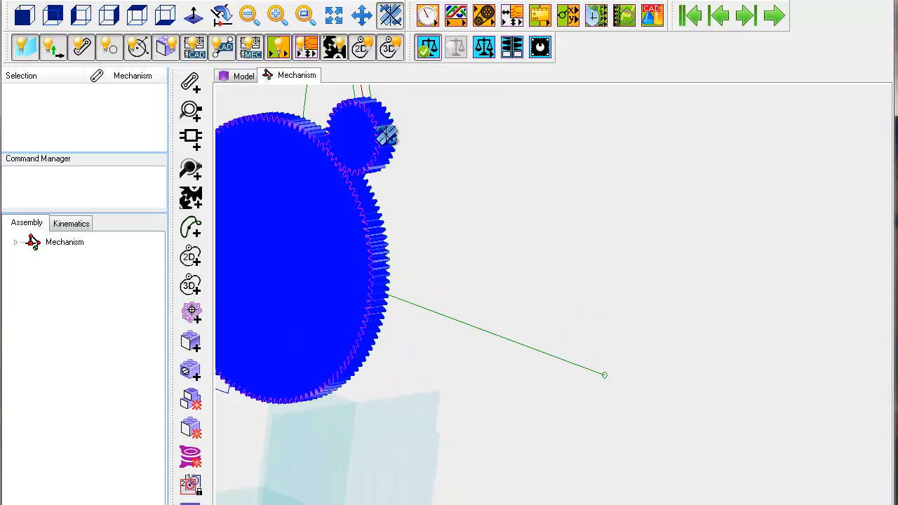
left_click(773, 16)
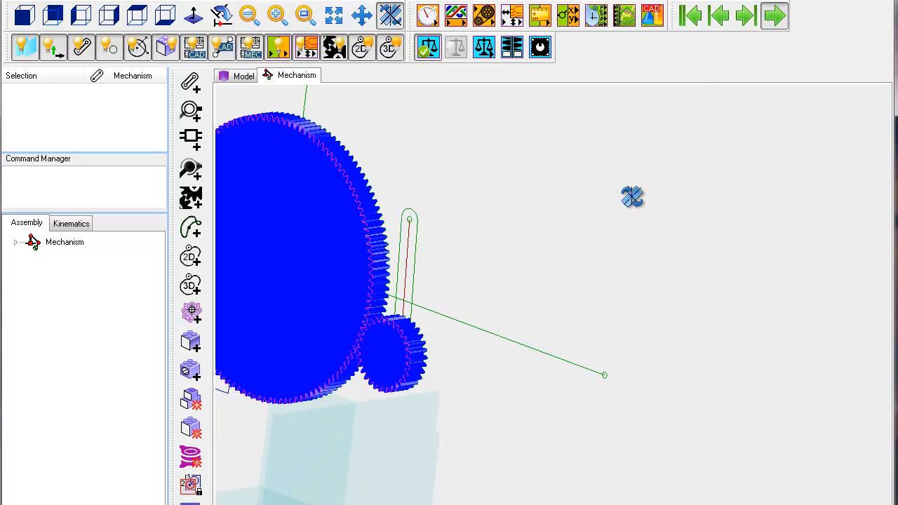
left_click(691, 18)
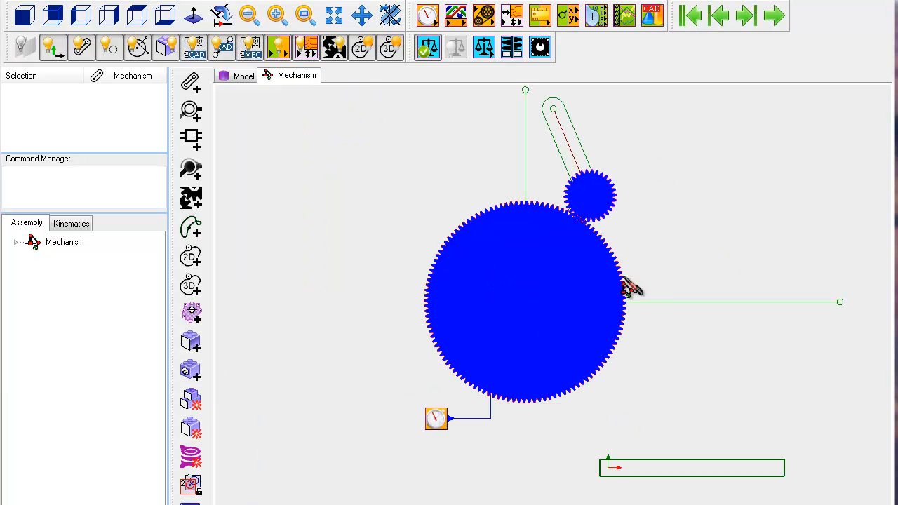
Step: Edit the second gear pair, setting Gear 1's number of teeth to 80, and accept the settings
left_click(626, 287)
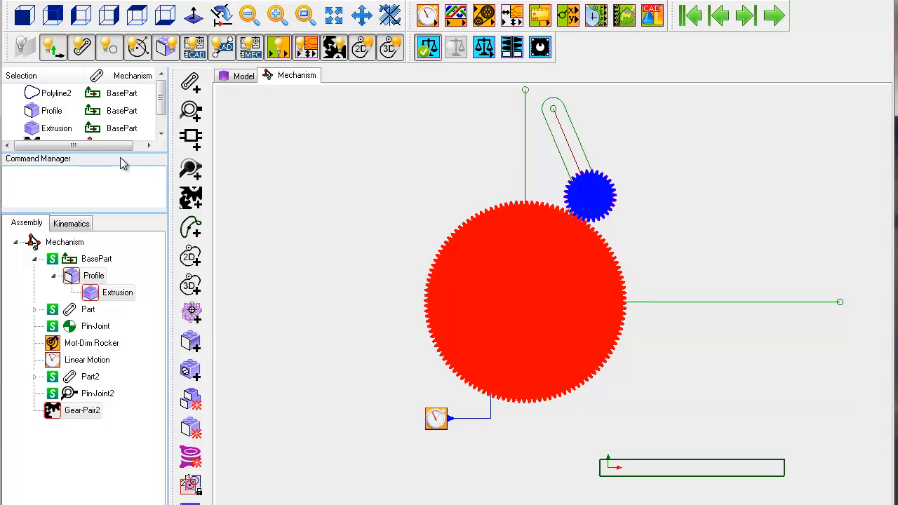
left_click_drag(123, 163, 121, 206)
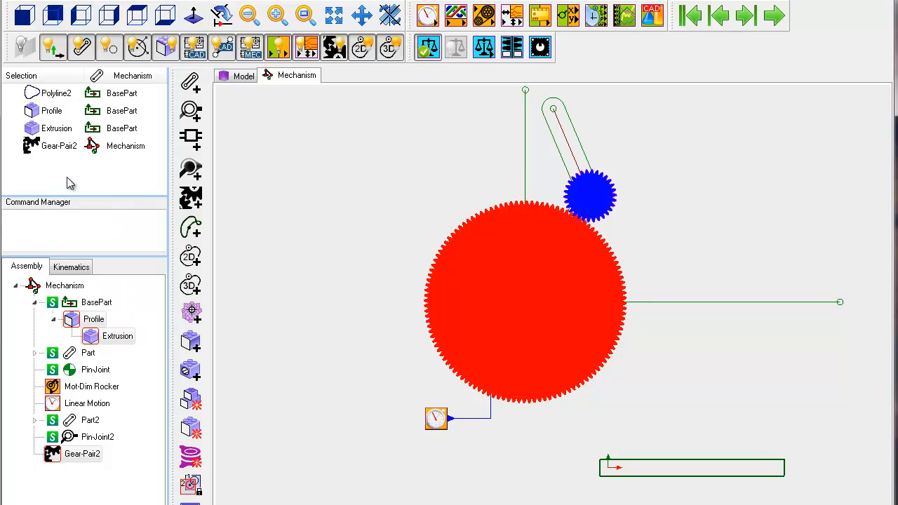
right_click(50, 154)
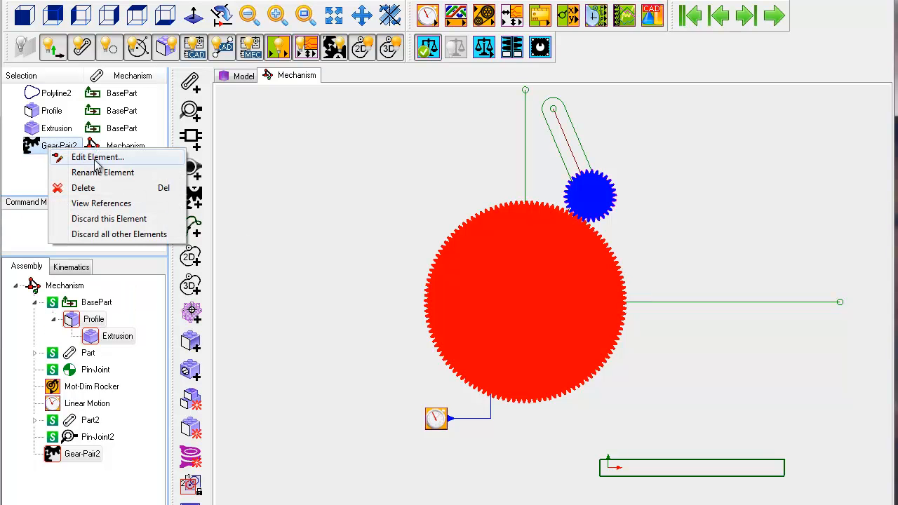
left_click(96, 159)
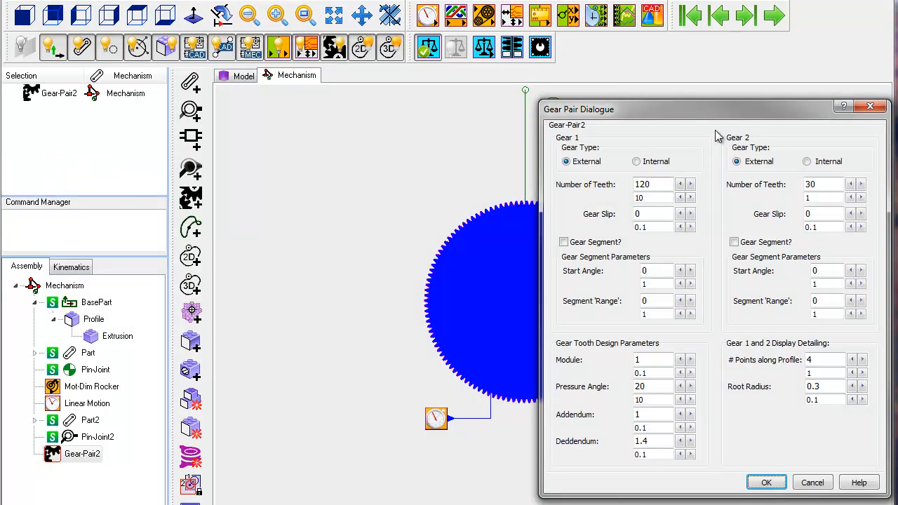
left_click_drag(723, 115, 223, 95)
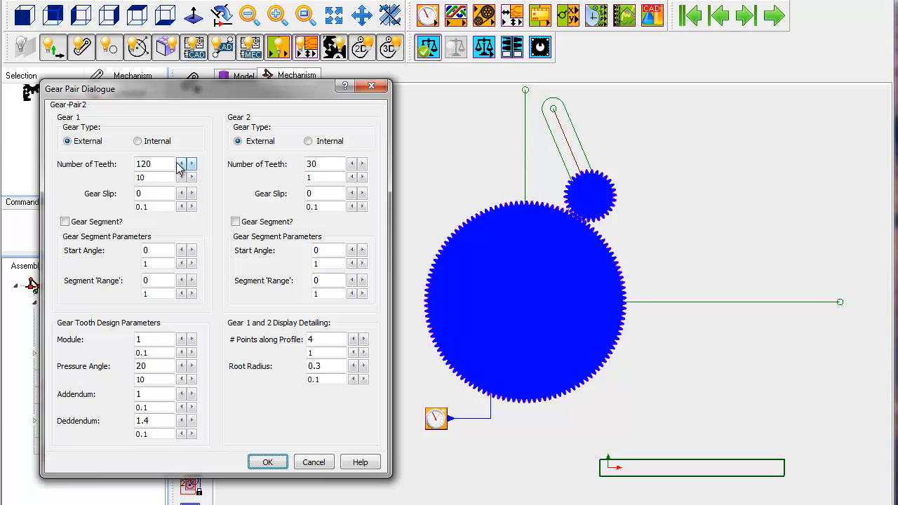
left_click(181, 164)
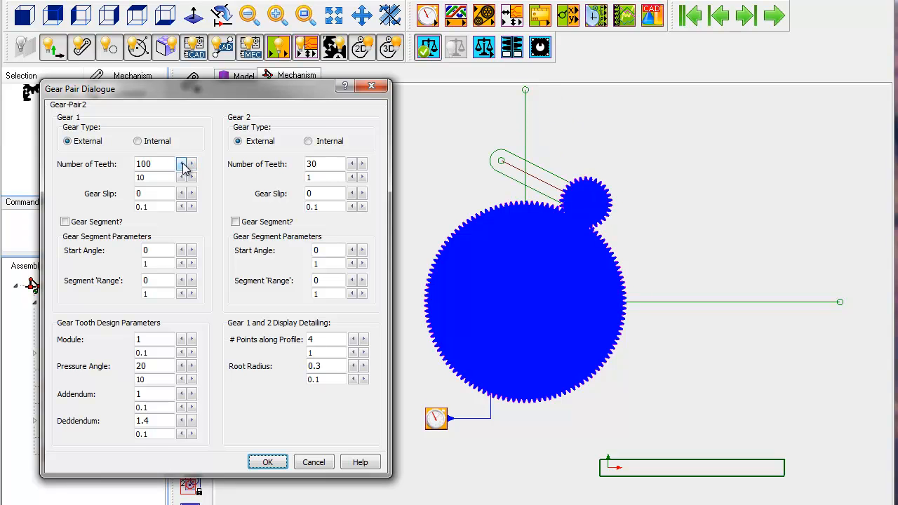
left_click(181, 164)
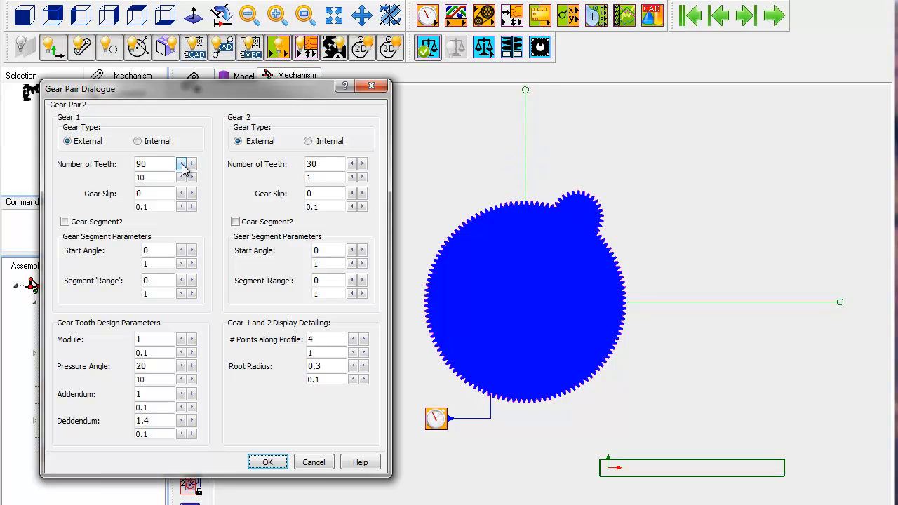
left_click(182, 164)
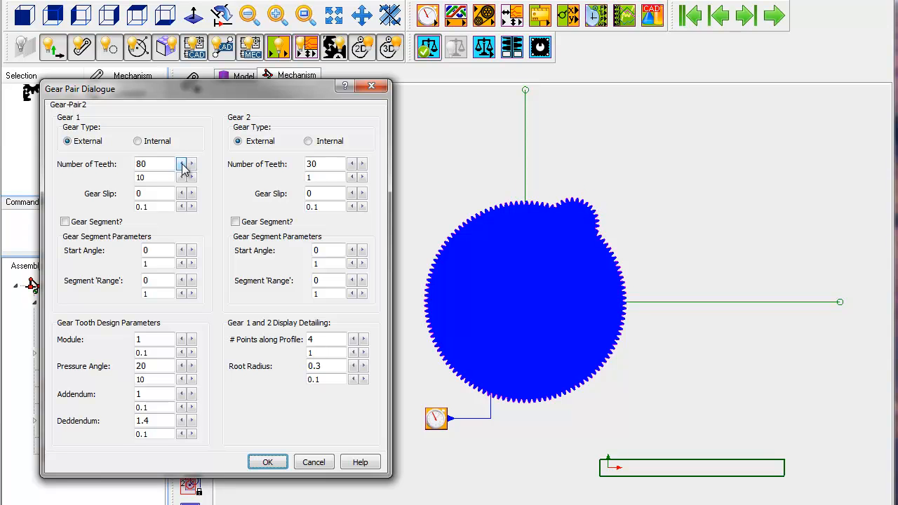
left_click(267, 462)
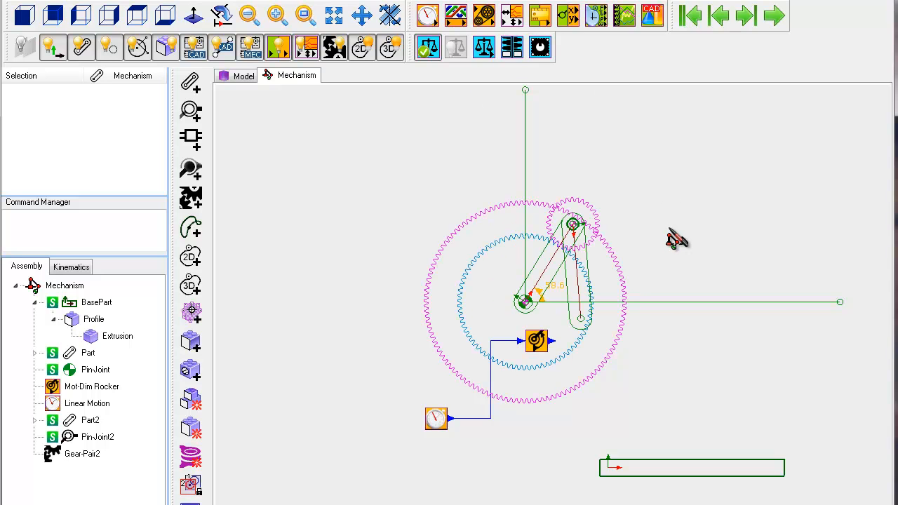
Step: Convert the edited gear pair to polylines again so the solid gears are rebuilt with the new tooth count
left_click(192, 313)
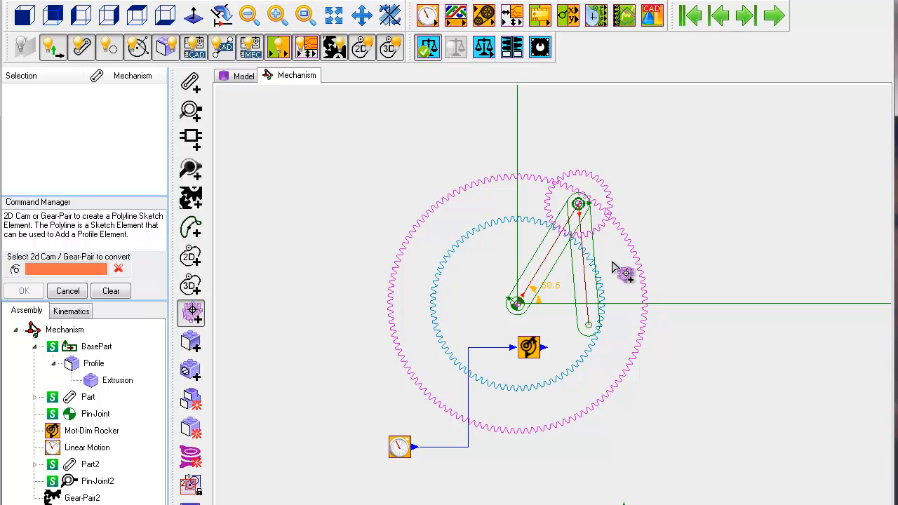
left_click(603, 291)
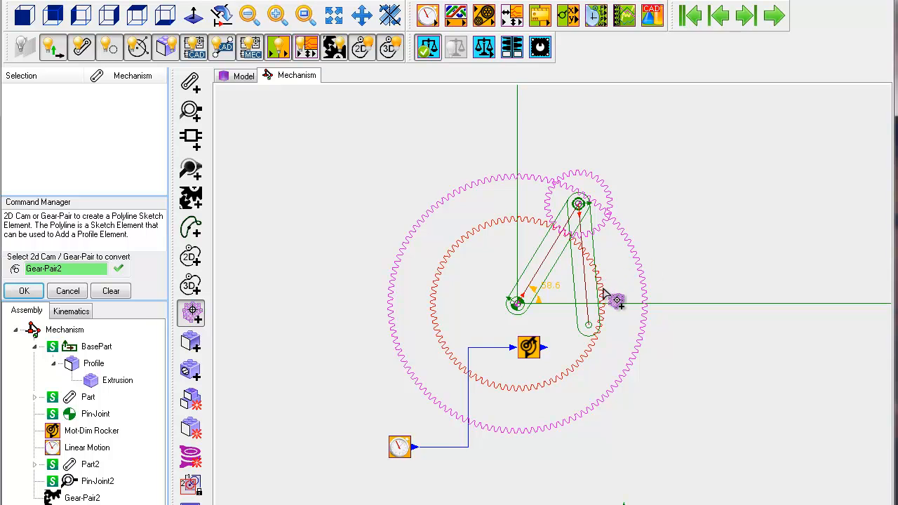
left_click(25, 294)
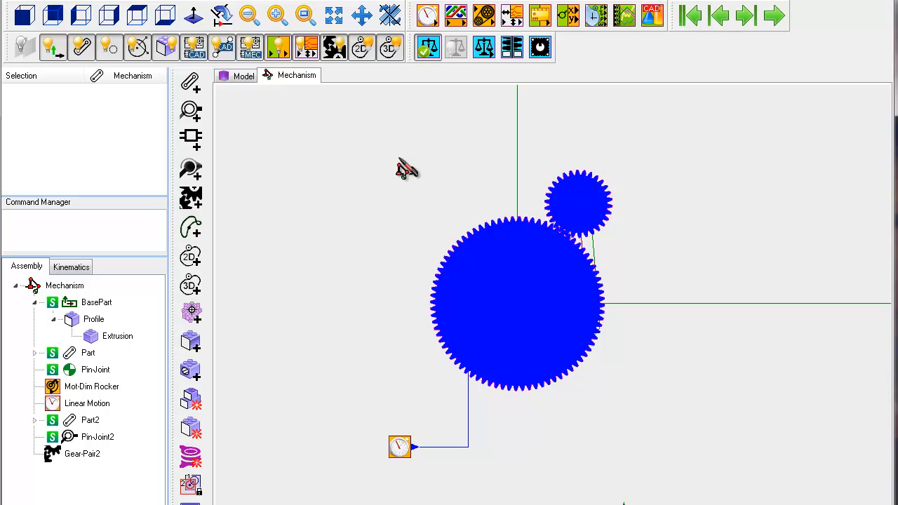
Step: Examine the rebuilt solid gears in a rotated close-up 3D view while cycling the mechanism, and return it to its start position
left_click(390, 15)
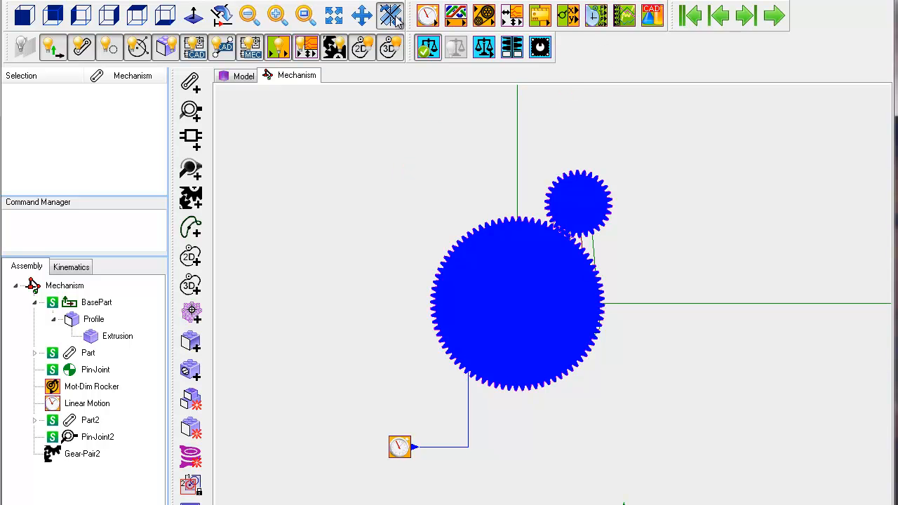
left_click_drag(430, 180, 358, 242)
scroll(358, 243, "up", 4)
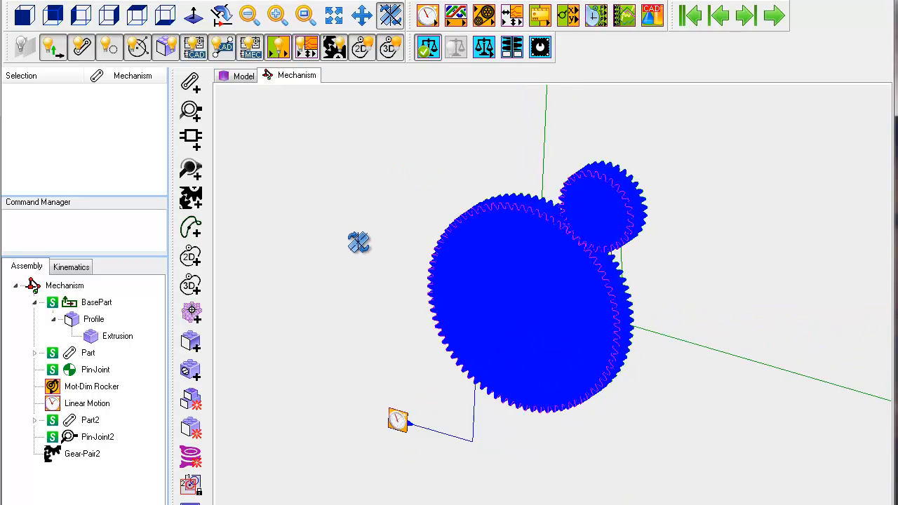
left_click(773, 16)
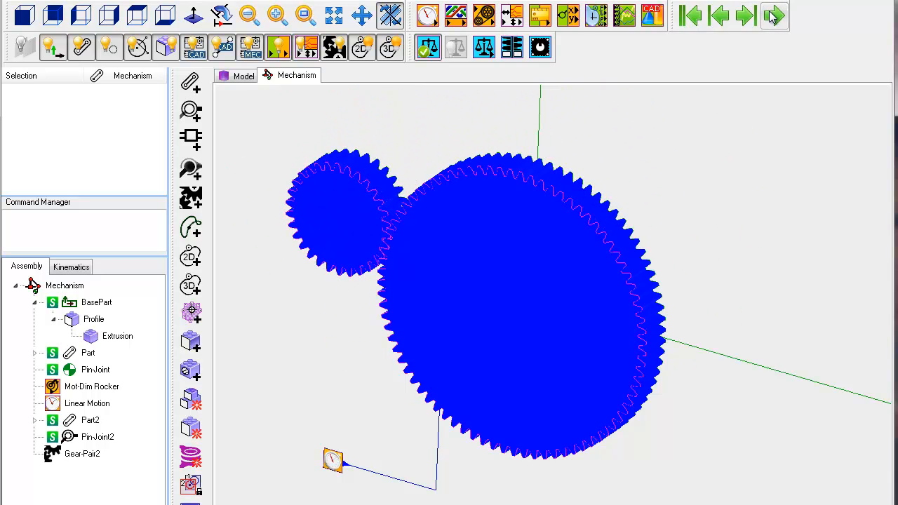
left_click(690, 15)
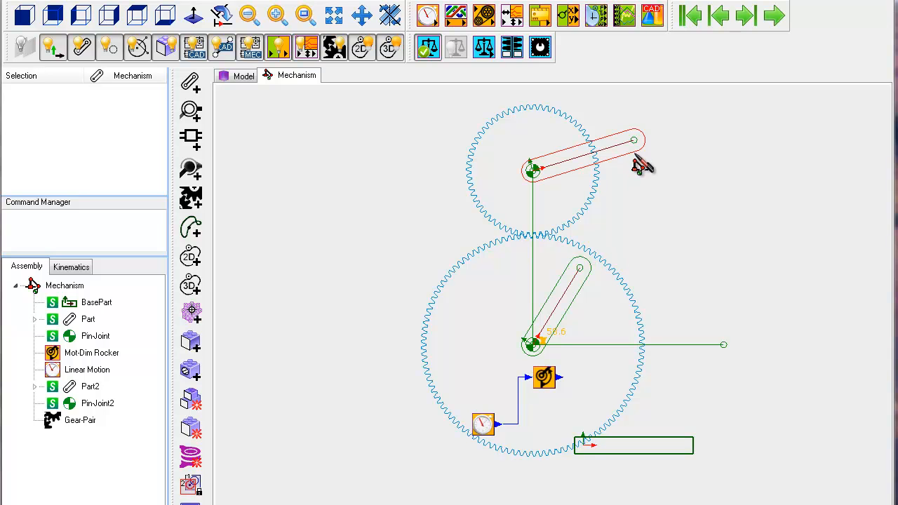
Step: In the upper gear's part, sketch a circle centred on the free end of its line and finish editing the part
double_click(640, 164)
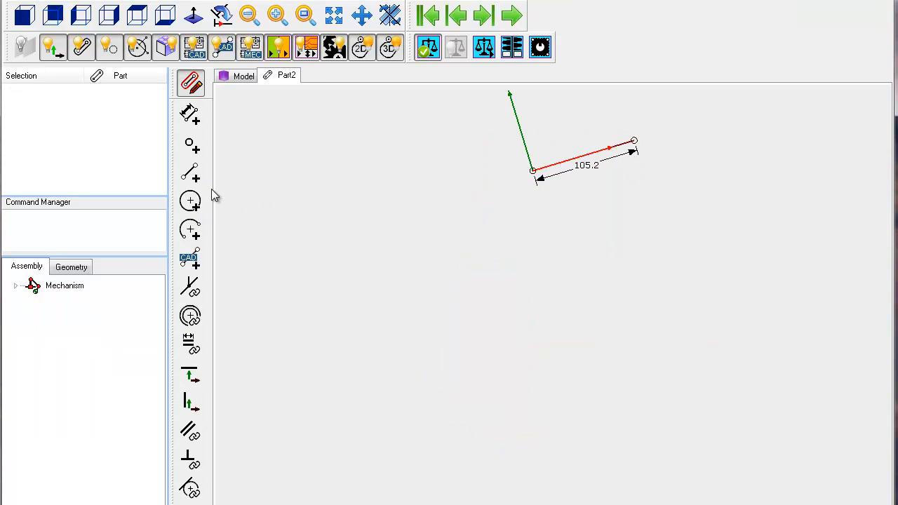
left_click(191, 202)
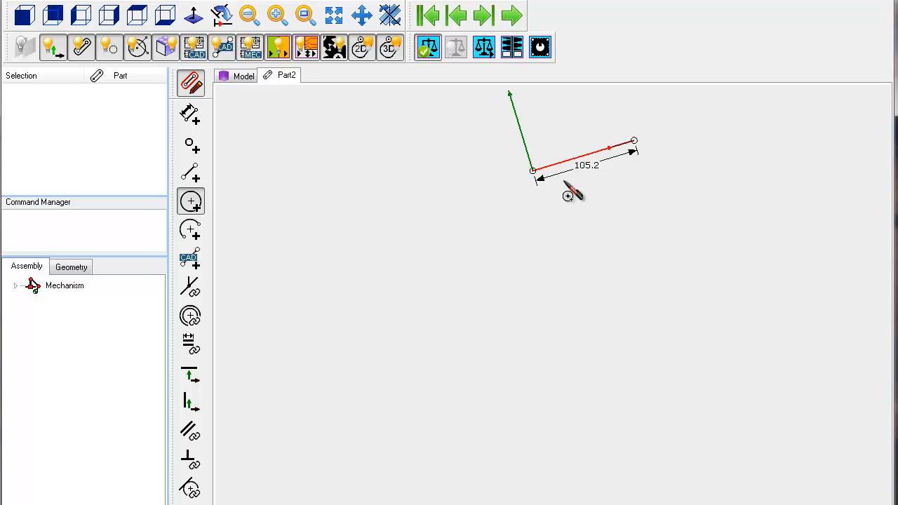
left_click(633, 141)
left_click(652, 215)
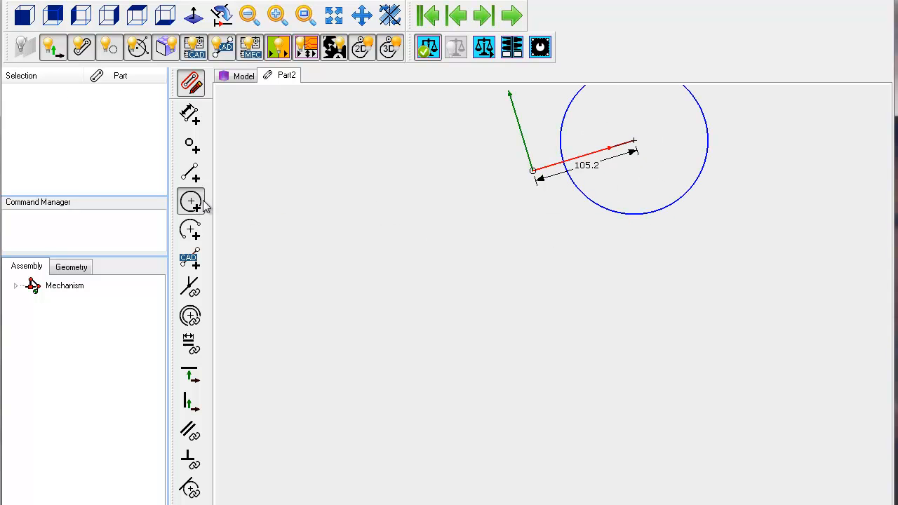
left_click(191, 83)
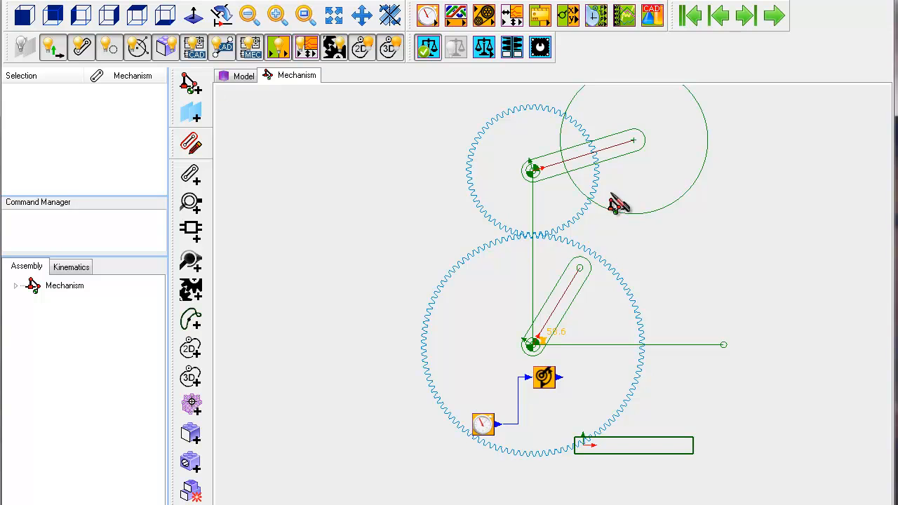
Step: Add an extruded profile to the new circle on the upper part
left_click(677, 213)
left_click(692, 216)
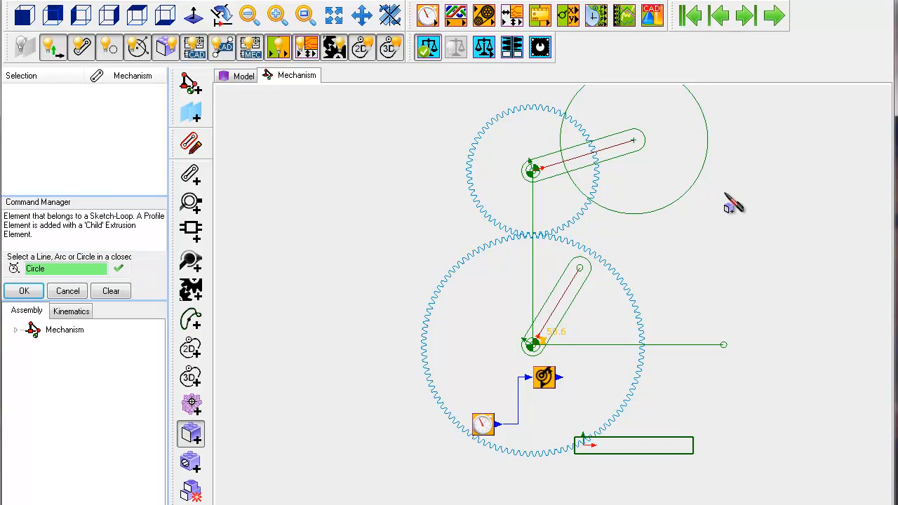
right_click(734, 188)
left_click(745, 141)
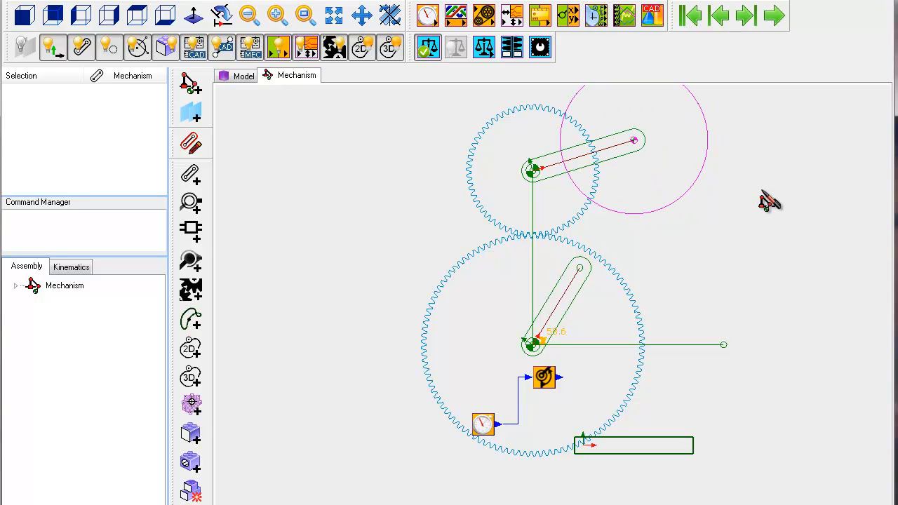
Step: Display the force vectors, cycle the fixed-centre gear mechanism and return it to its start position
left_click(457, 49)
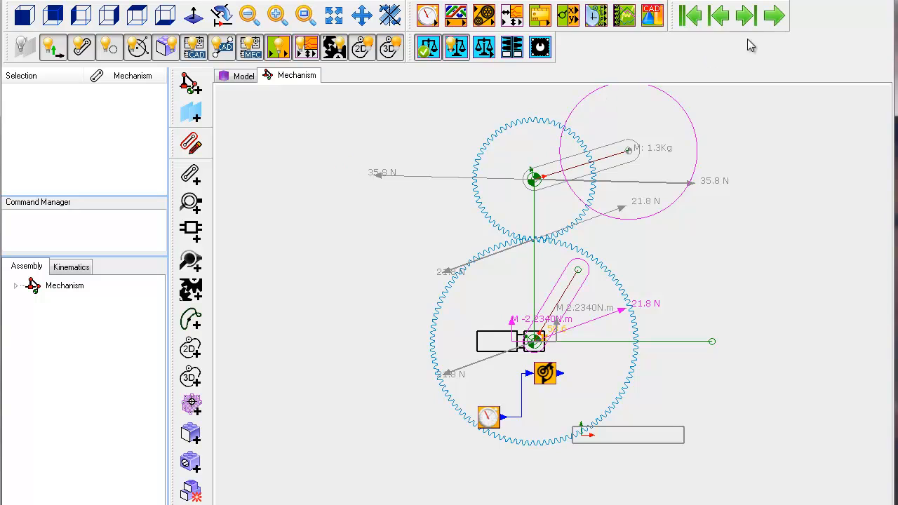
left_click(781, 17)
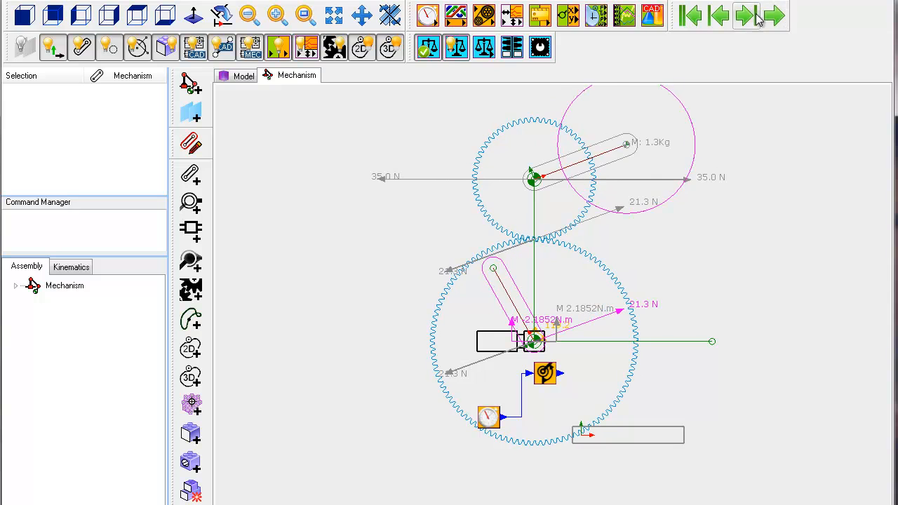
left_click(691, 15)
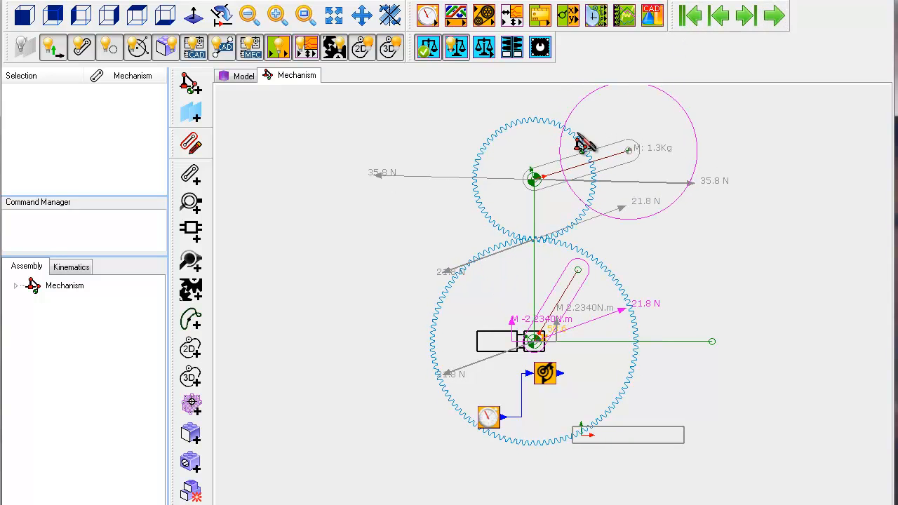
Step: In the kinematic chain's power source configuration, set Part2's force vector display colour to blue
left_click(70, 272)
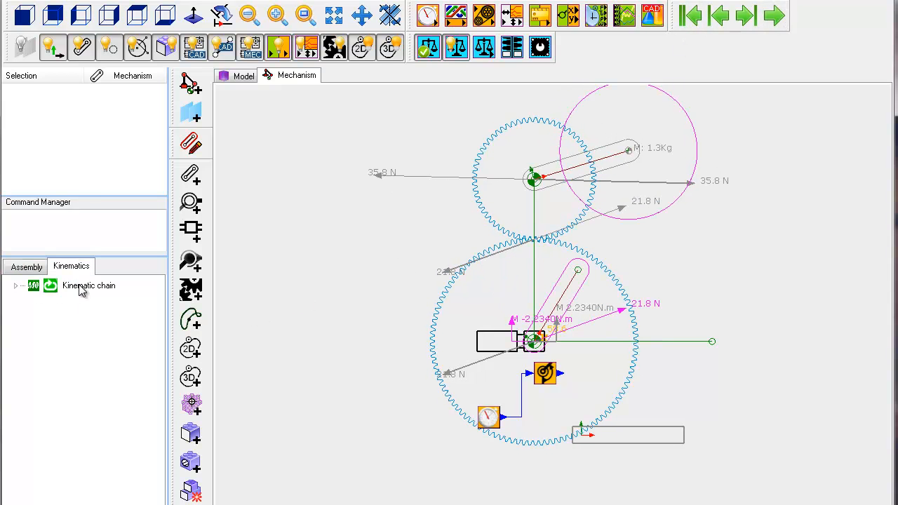
left_click(81, 287)
right_click(82, 290)
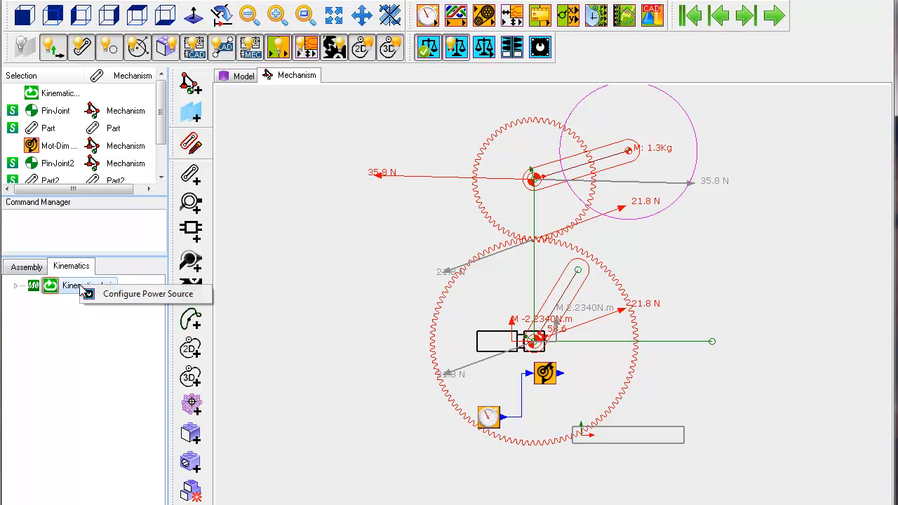
left_click(123, 297)
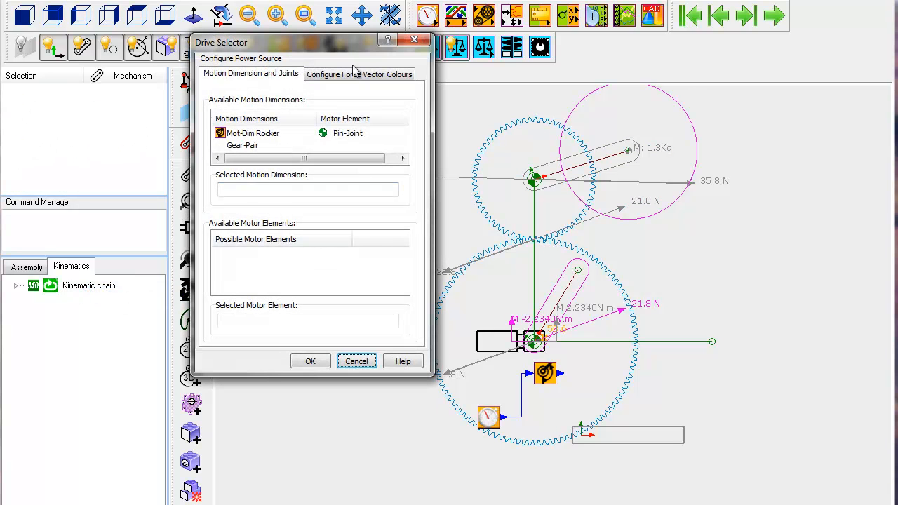
left_click_drag(349, 57, 280, 159)
left_click(271, 178)
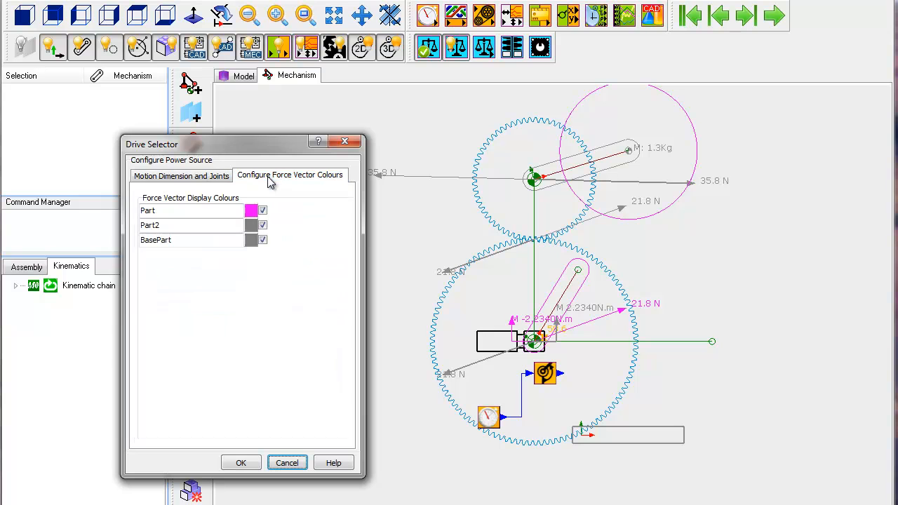
left_click(251, 230)
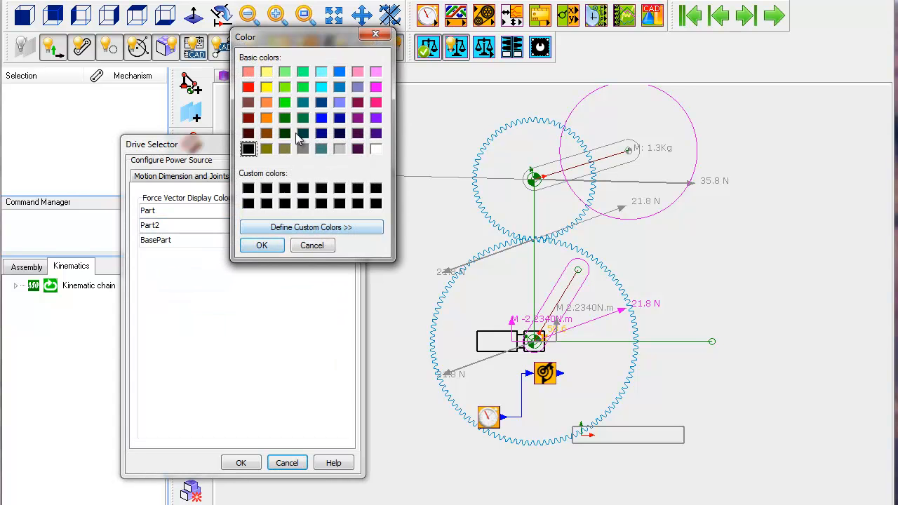
left_click(321, 119)
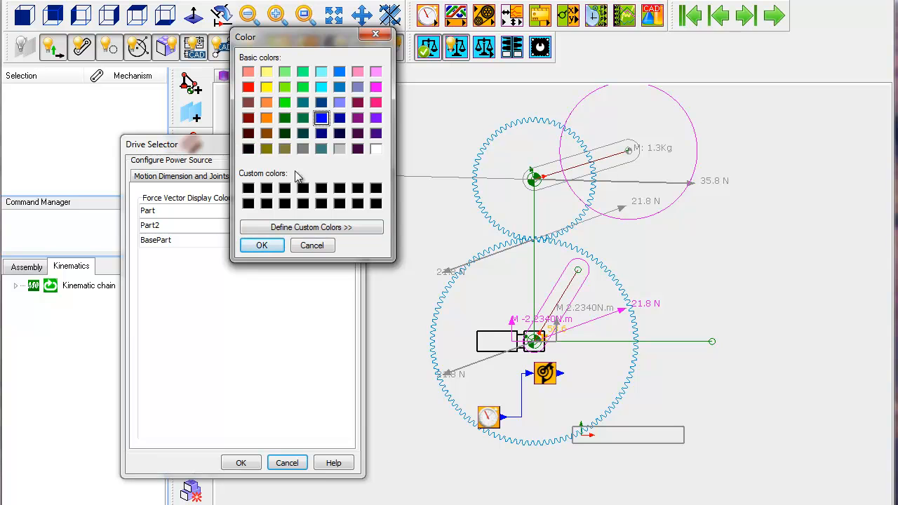
left_click(266, 244)
Step: Set BasePart's force vector display colour to green, accept the configuration and cycle the mechanism
left_click(252, 241)
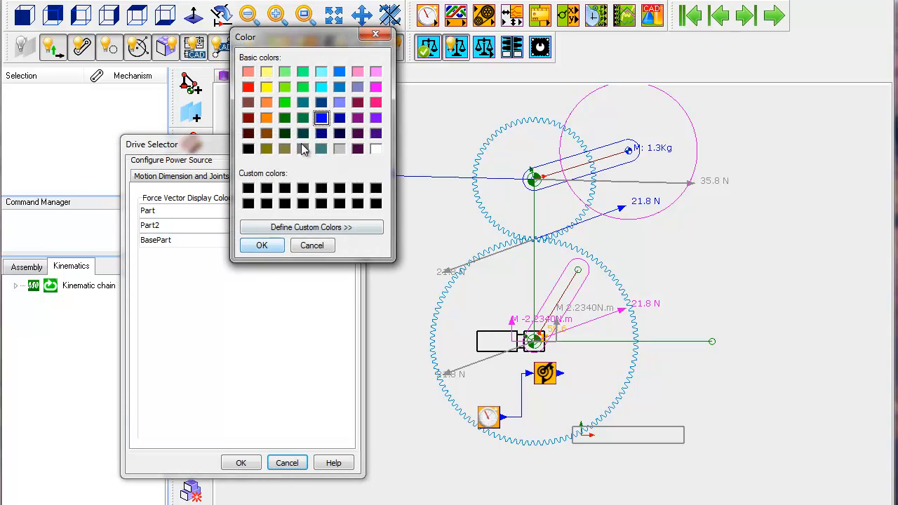
left_click(284, 104)
left_click(262, 247)
left_click(242, 465)
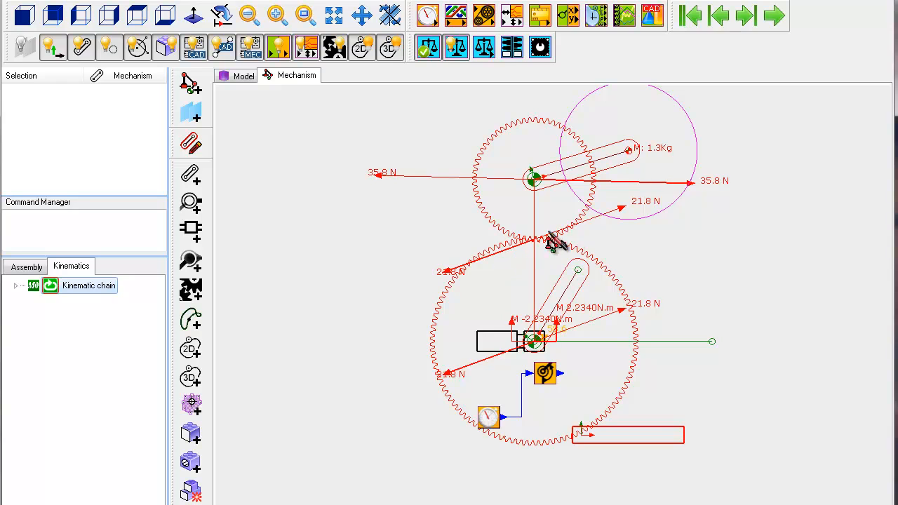
left_click(776, 18)
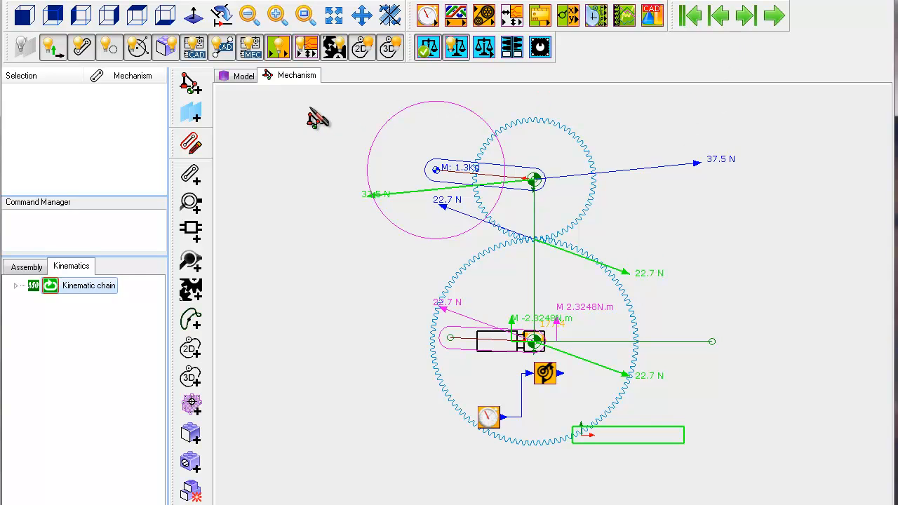
Step: Turn off BasePart's force vector display in the kinematic chain's power source configuration, accept the change and cycle the mechanism
right_click(80, 286)
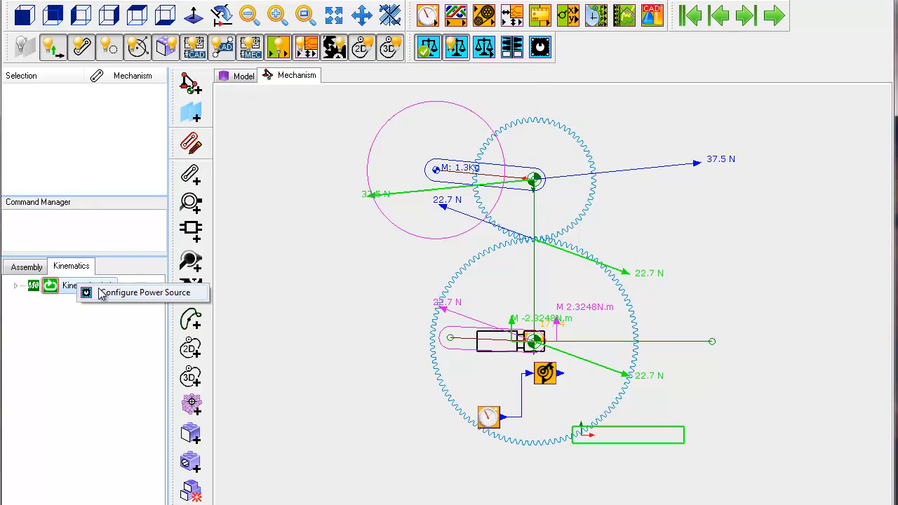
left_click(119, 293)
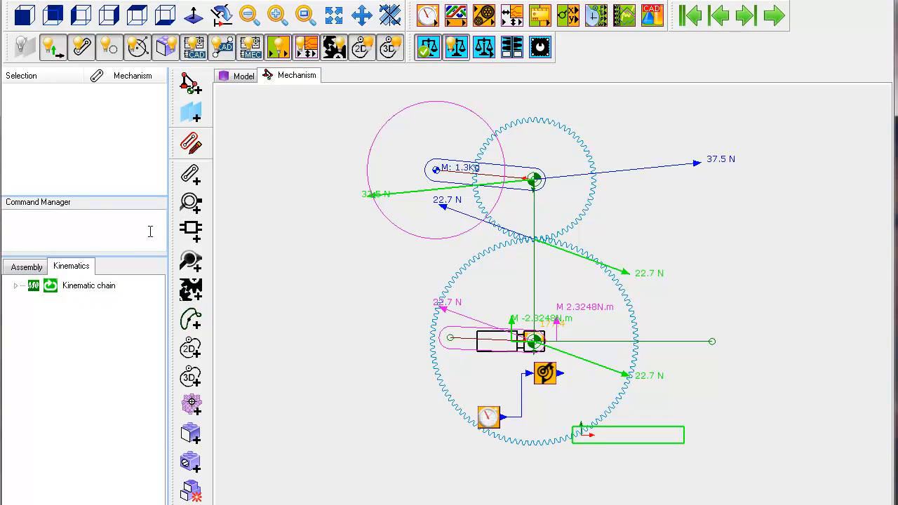
left_click(90, 288)
right_click(88, 288)
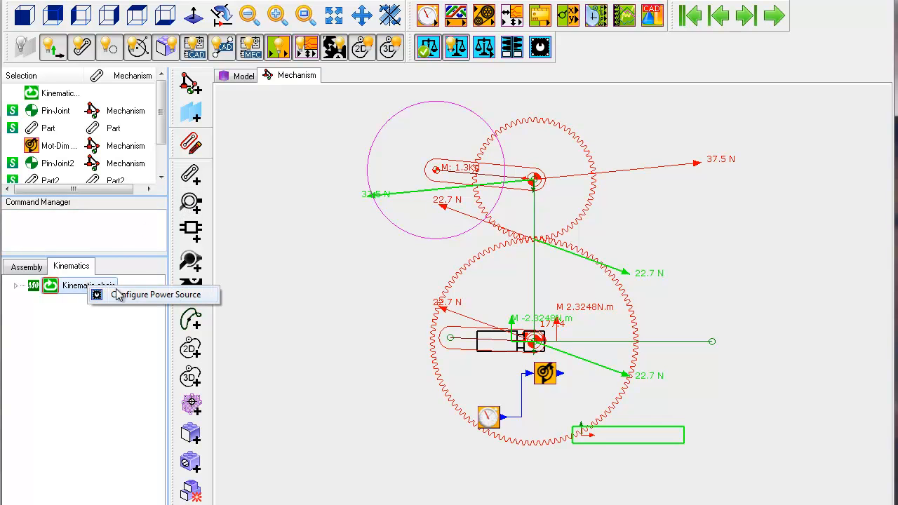
left_click(135, 296)
left_click(280, 176)
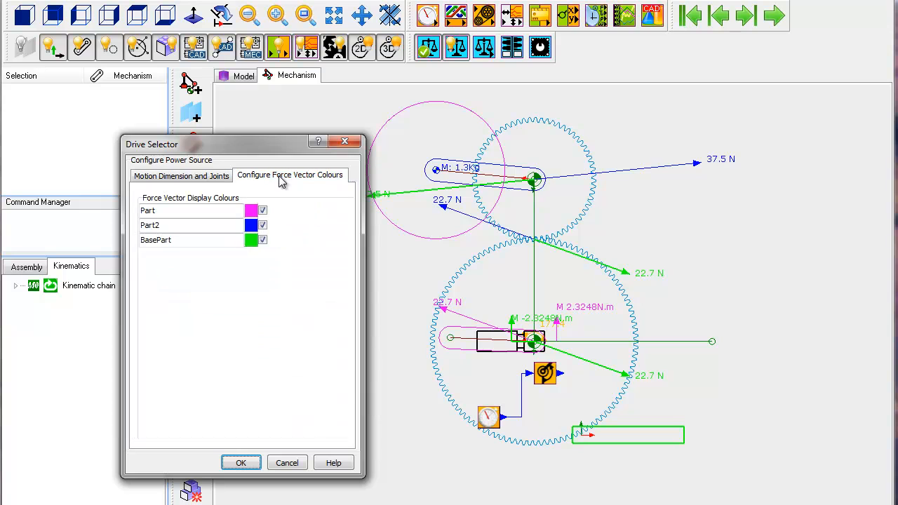
left_click(265, 242)
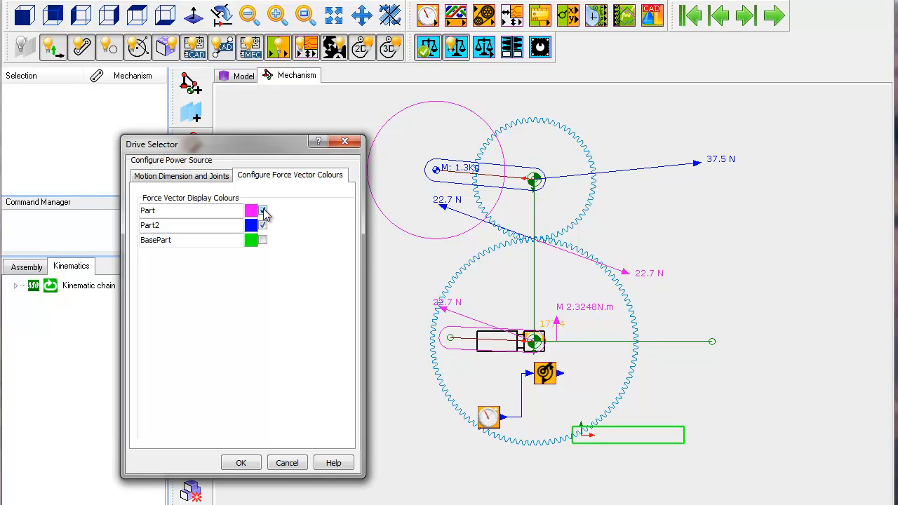
left_click(241, 463)
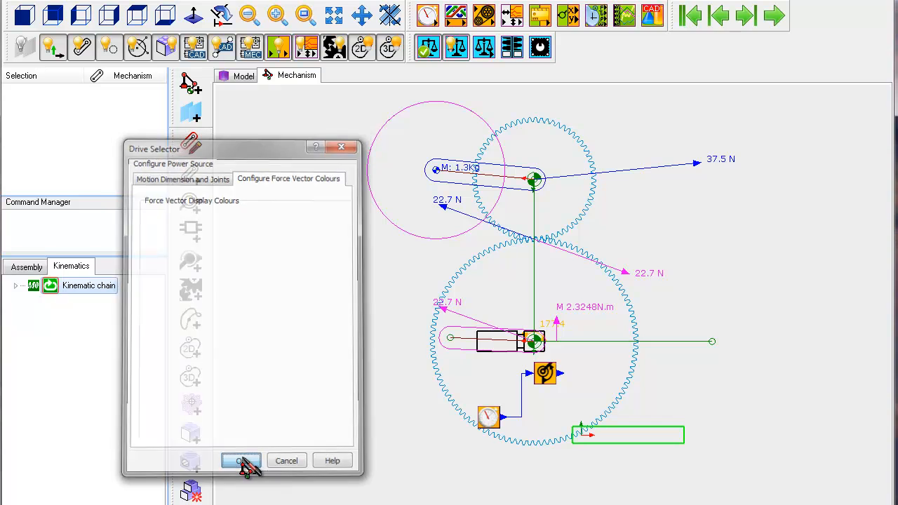
left_click(775, 17)
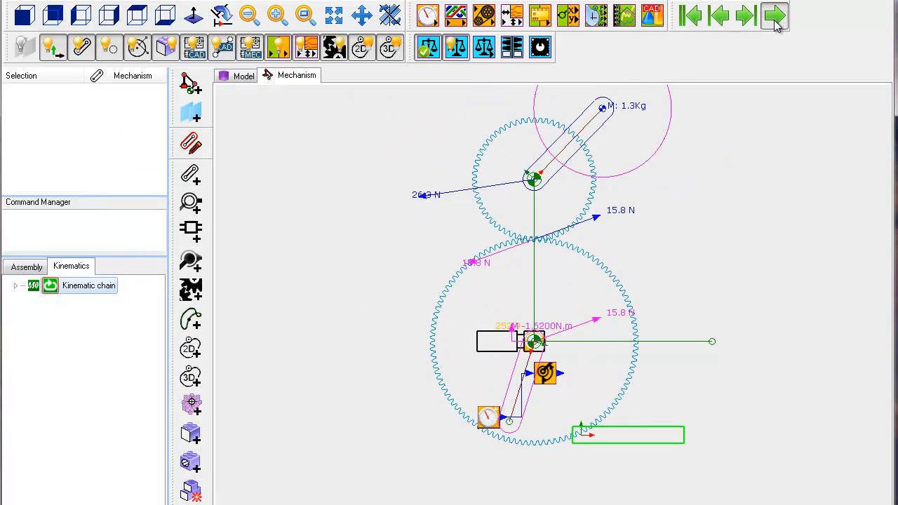